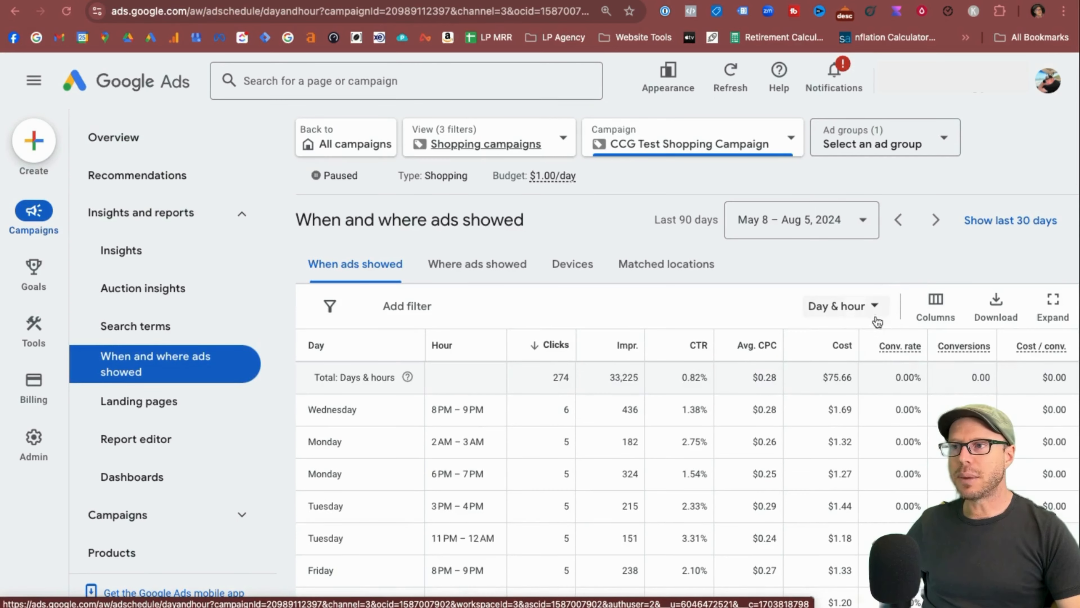
- Break the ad timing table down by hour only and look through the hourly rows
{"action": "left_click", "coordinate": [872, 308]}
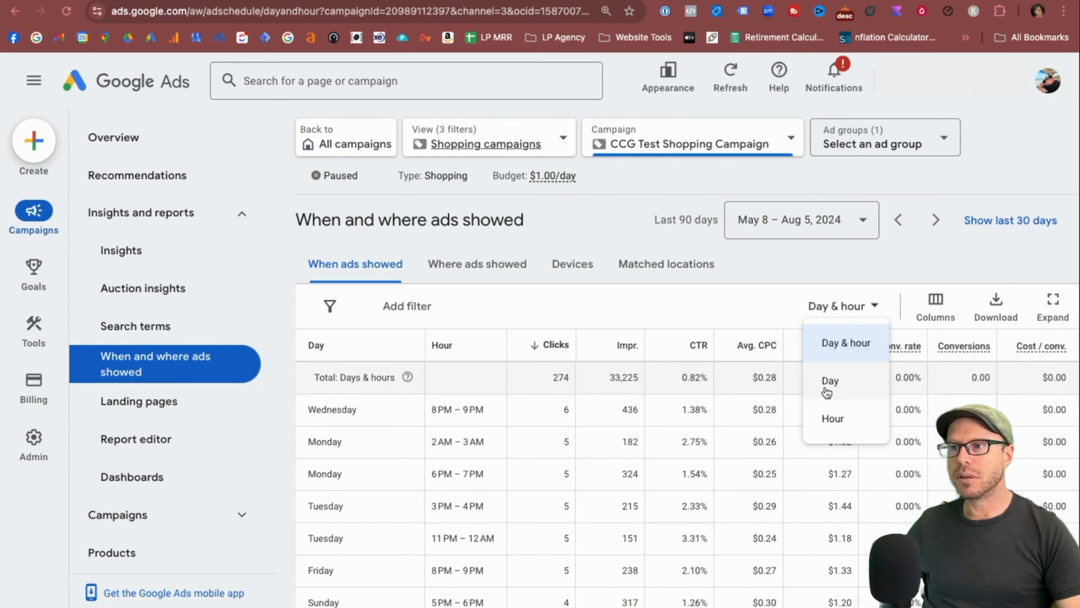
{"action": "left_click", "coordinate": [834, 419]}
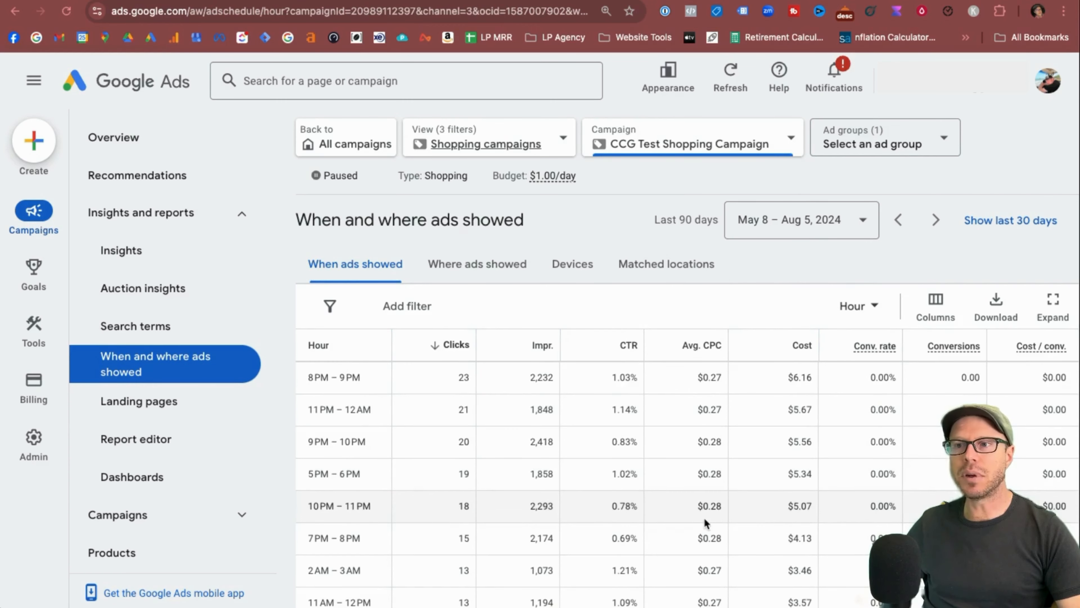
{"action": "scroll", "coordinate": [704, 517], "scroll_direction": "down", "scroll_amount": 2}
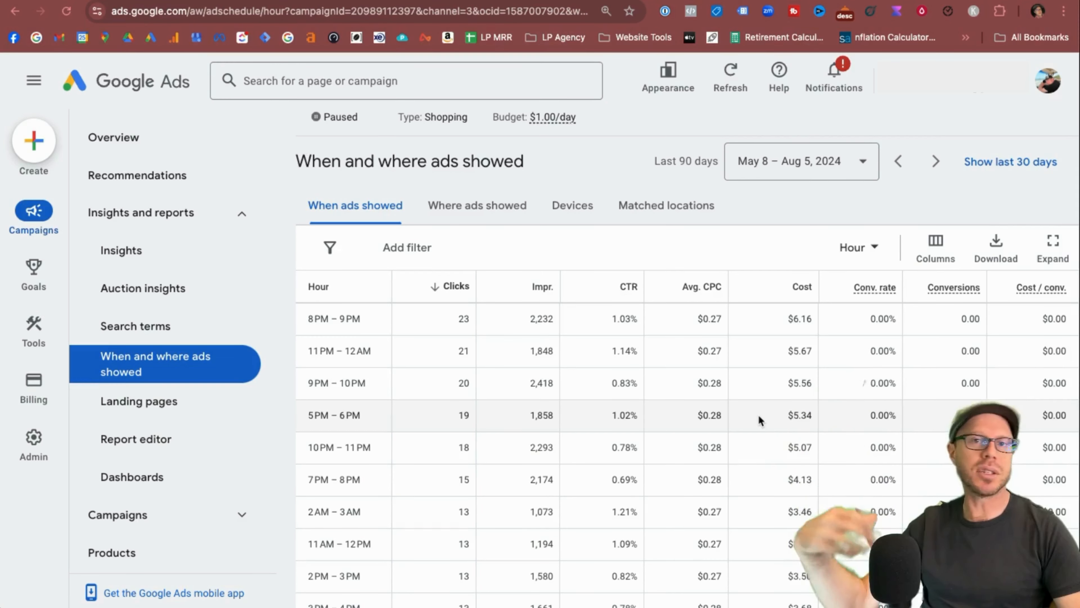
{"action": "scroll", "coordinate": [514, 425], "scroll_direction": "down", "scroll_amount": 2}
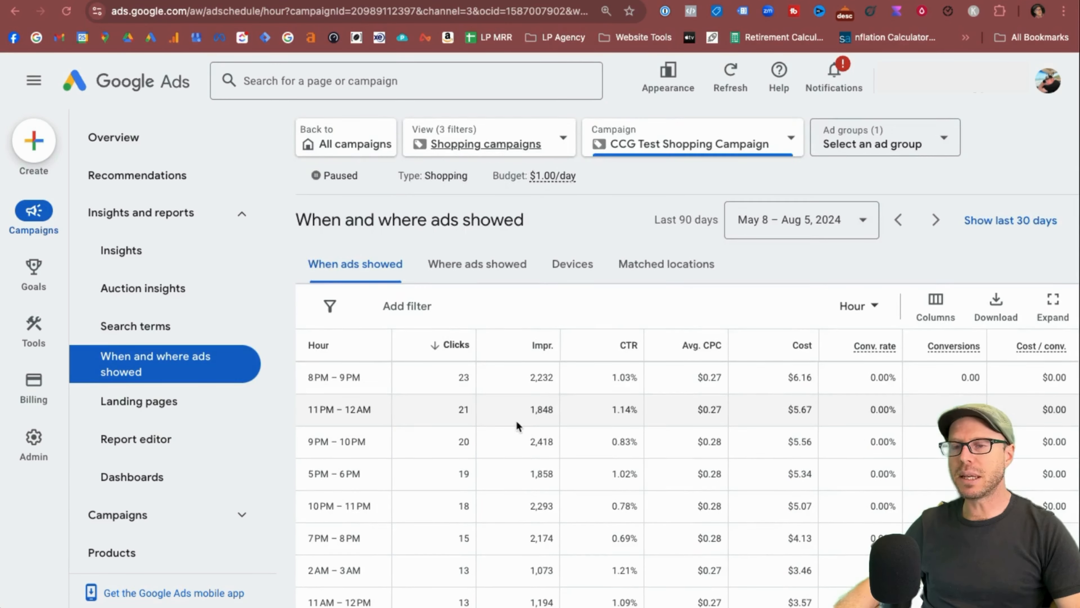
{"action": "scroll", "coordinate": [535, 481], "scroll_direction": "up", "scroll_amount": 2}
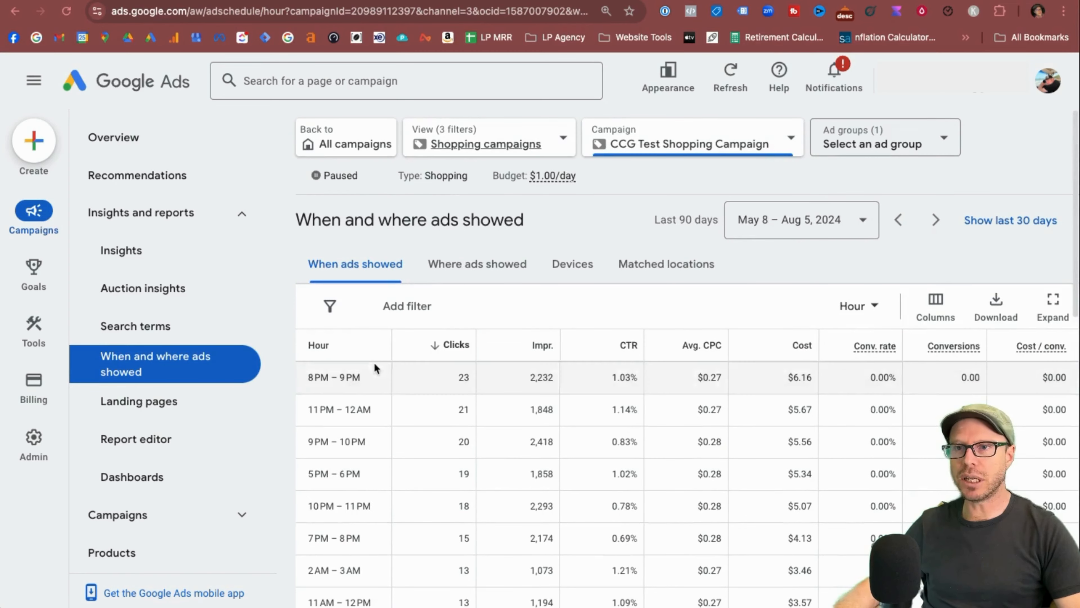
- Sort the hourly table by hour in descending order and review the full day's rows
{"action": "left_click", "coordinate": [362, 347]}
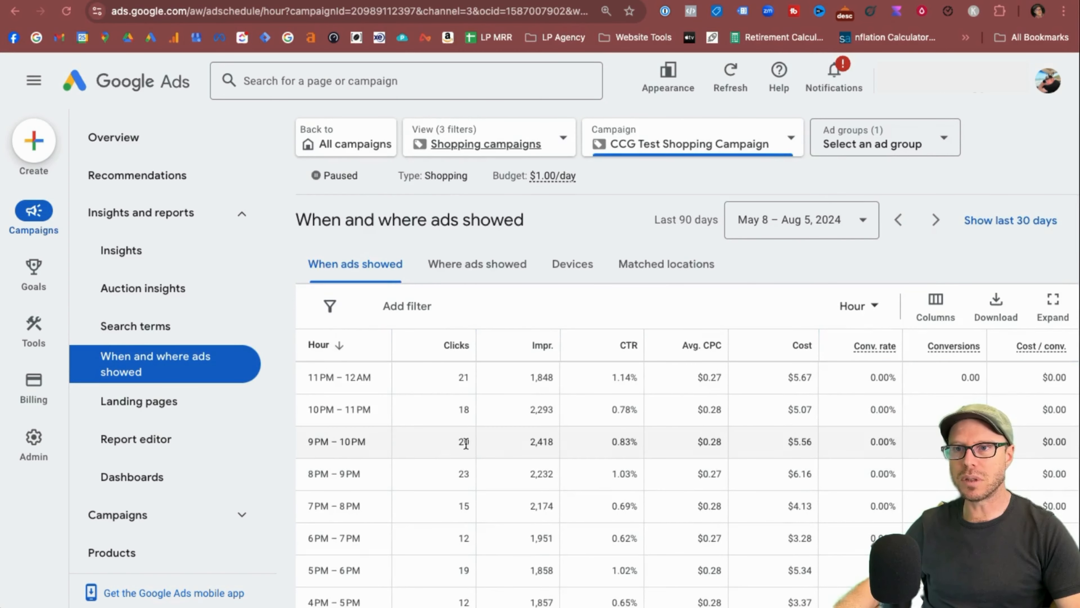
{"action": "scroll", "coordinate": [466, 445], "scroll_direction": "down", "scroll_amount": 3}
{"action": "scroll", "coordinate": [467, 447], "scroll_direction": "down", "scroll_amount": 1}
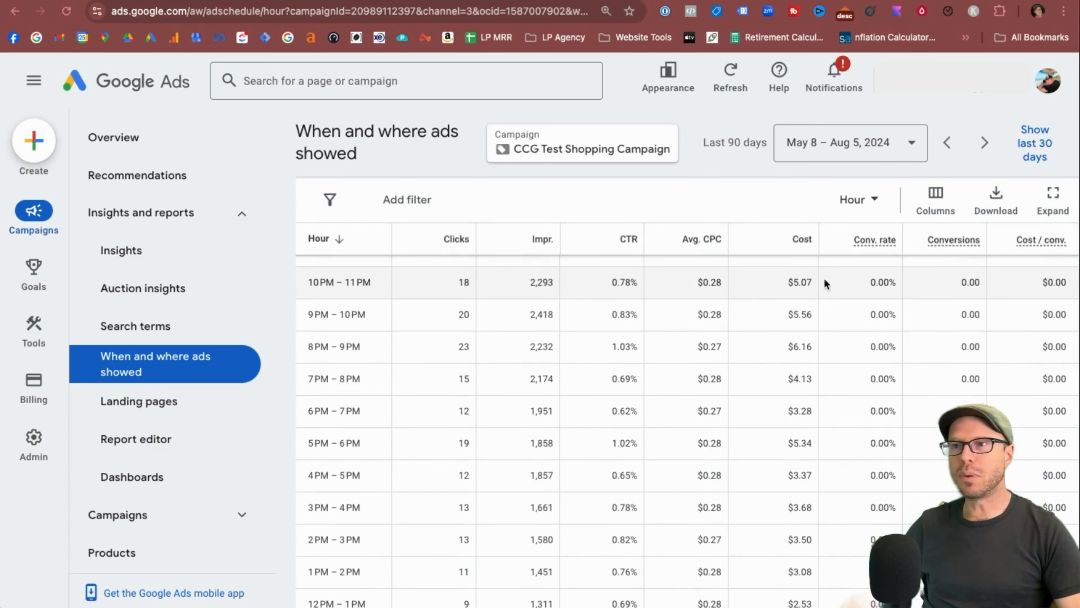
{"action": "scroll", "coordinate": [786, 468], "scroll_direction": "down", "scroll_amount": 7}
{"action": "scroll", "coordinate": [698, 361], "scroll_direction": "down", "scroll_amount": 4}
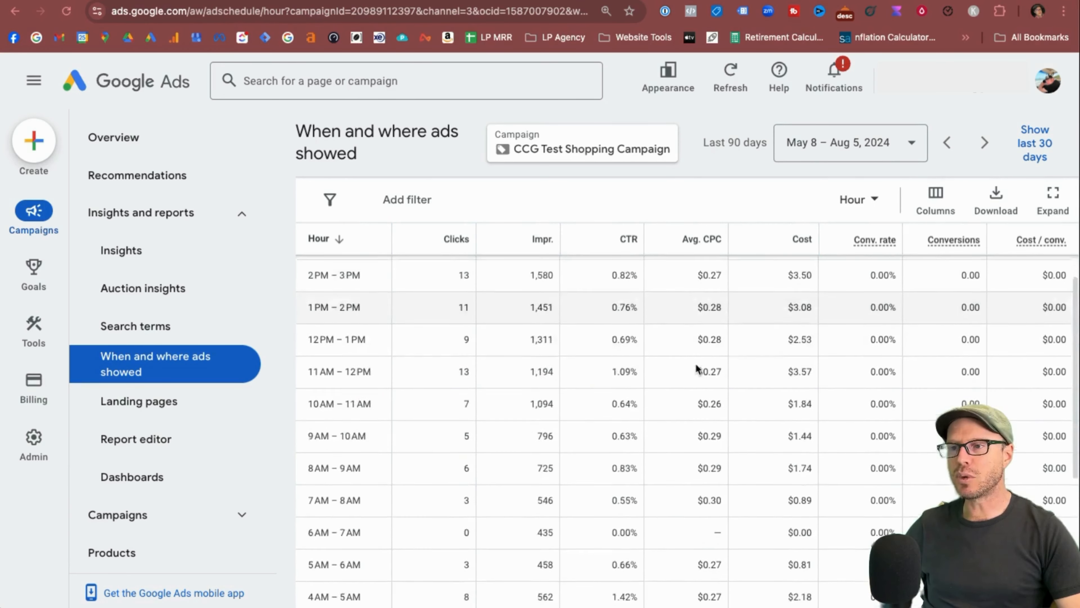
- Set the table's breakdown to day and hour and sort its rows by average CPC
{"action": "scroll", "coordinate": [692, 526], "scroll_direction": "up", "scroll_amount": 15}
{"action": "left_click", "coordinate": [859, 305]}
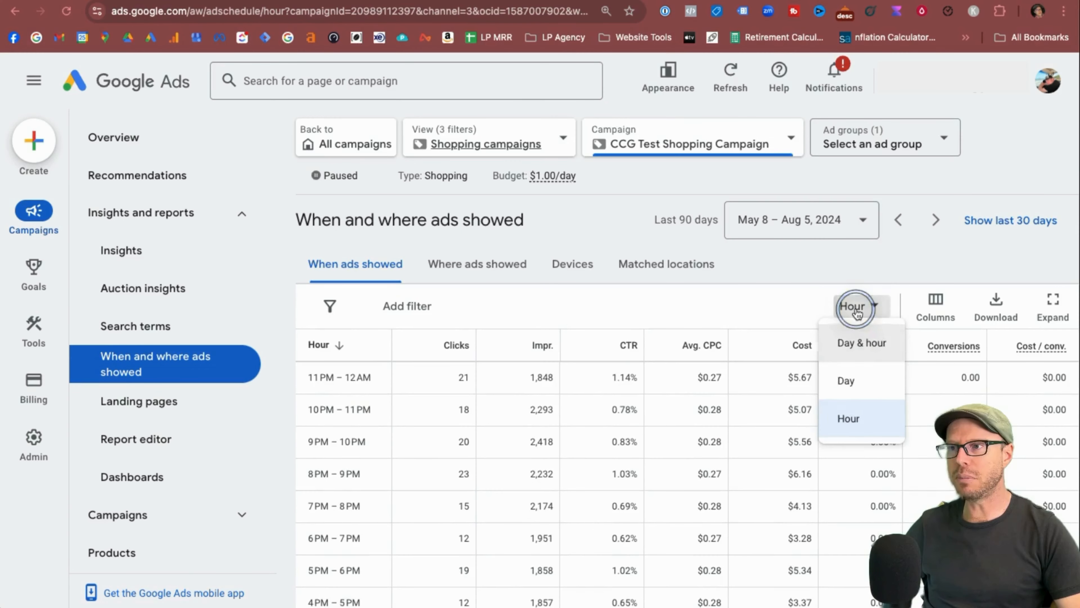
{"action": "left_click", "coordinate": [843, 380]}
{"action": "scroll", "coordinate": [694, 400], "scroll_direction": "down", "scroll_amount": 2}
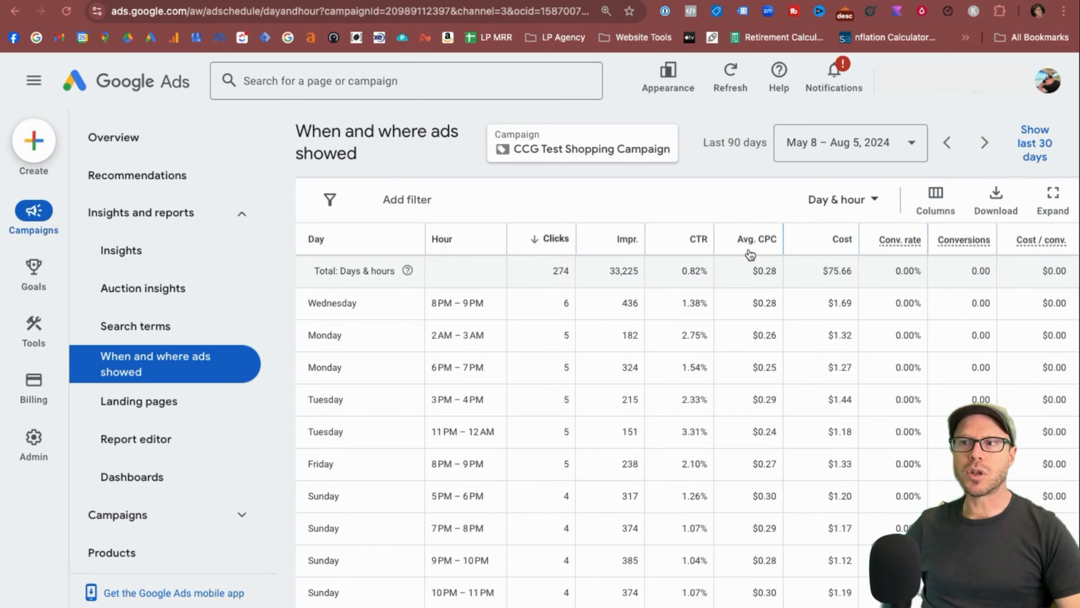
{"action": "left_click", "coordinate": [772, 245]}
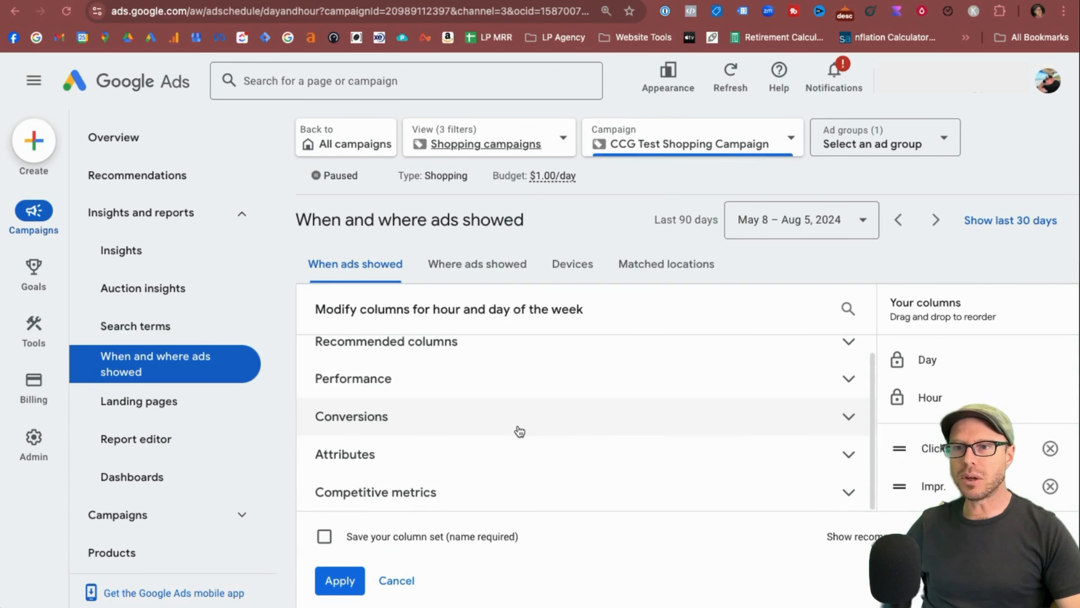
- Select the Conv. value and Conv. value / cost metrics as additional columns for the day and hour table
{"action": "left_click", "coordinate": [519, 431]}
{"action": "left_click", "coordinate": [377, 387]}
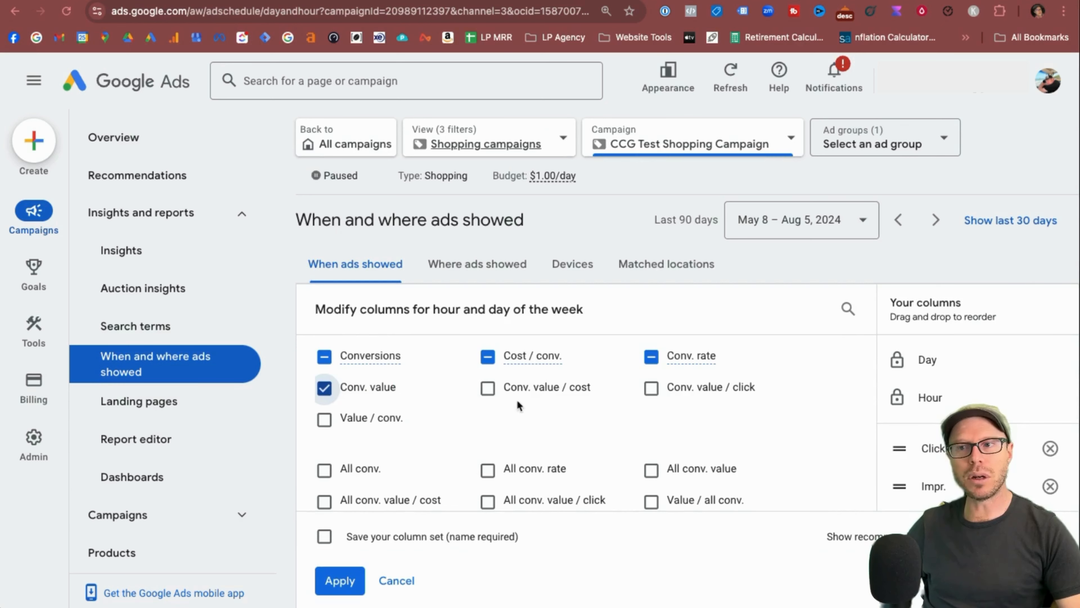
{"action": "mouse_move", "coordinate": [488, 388]}
{"action": "mouse_move", "coordinate": [388, 393]}
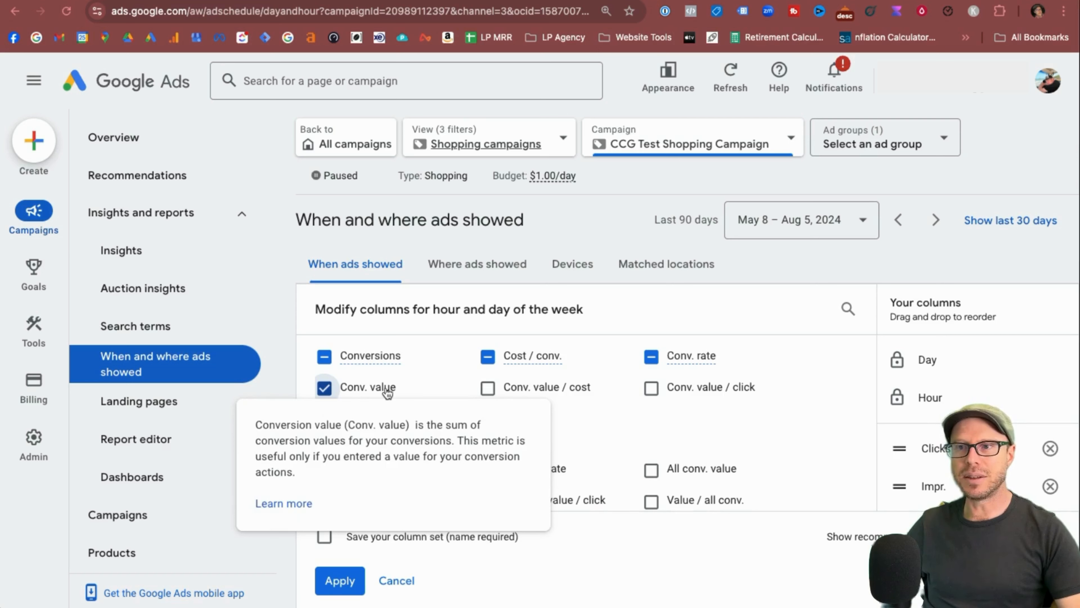
{"action": "left_click", "coordinate": [487, 388]}
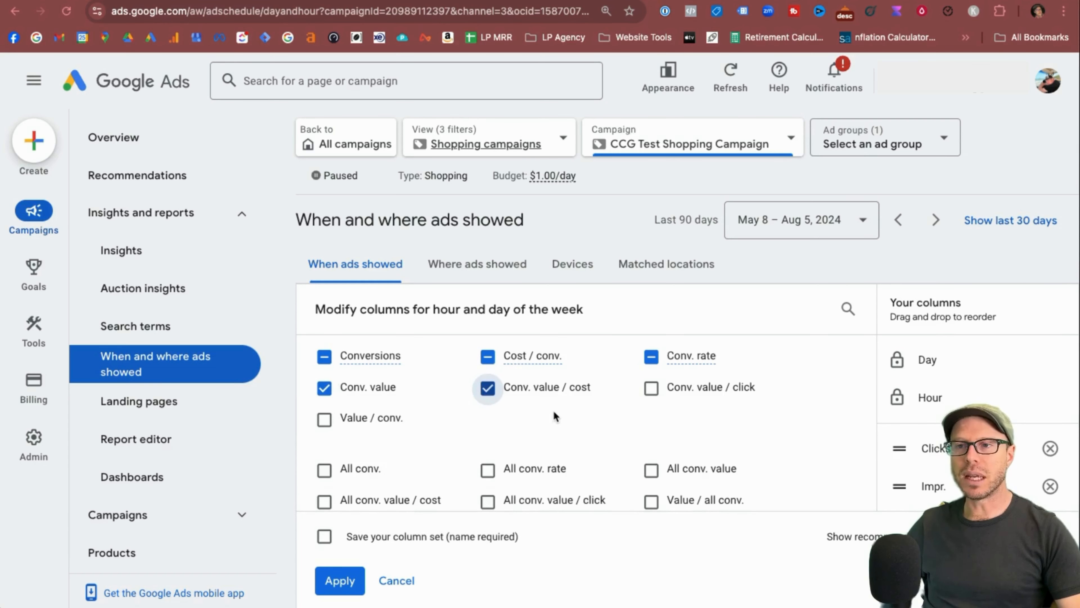
- Save the column set under the name TS, apply it, and look through the updated day and hour table
{"action": "left_click", "coordinate": [325, 536]}
{"action": "type", "text": "TS"}
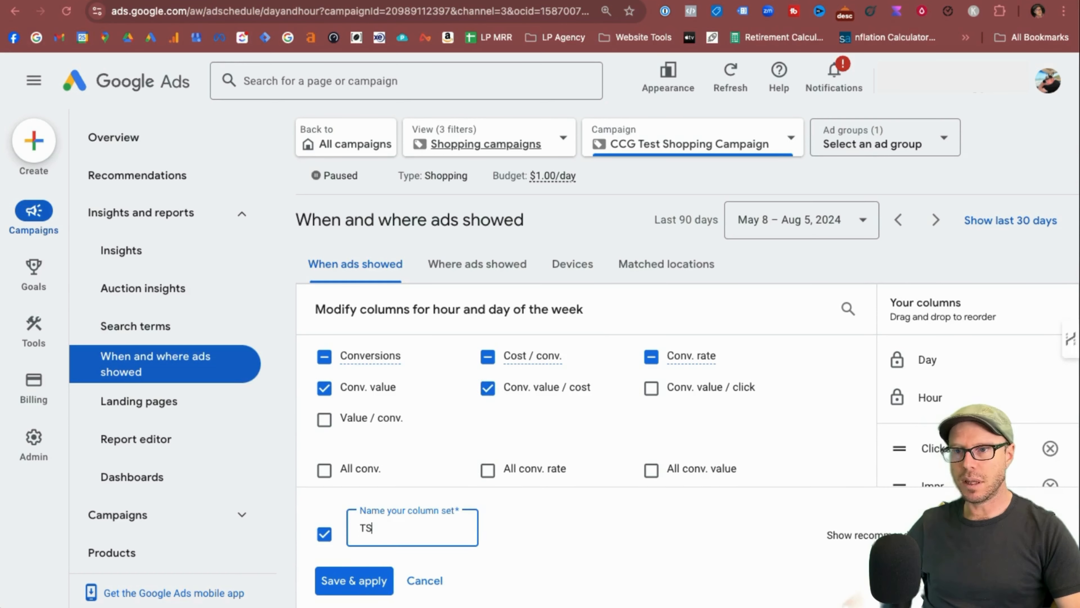
{"action": "left_click", "coordinate": [356, 580]}
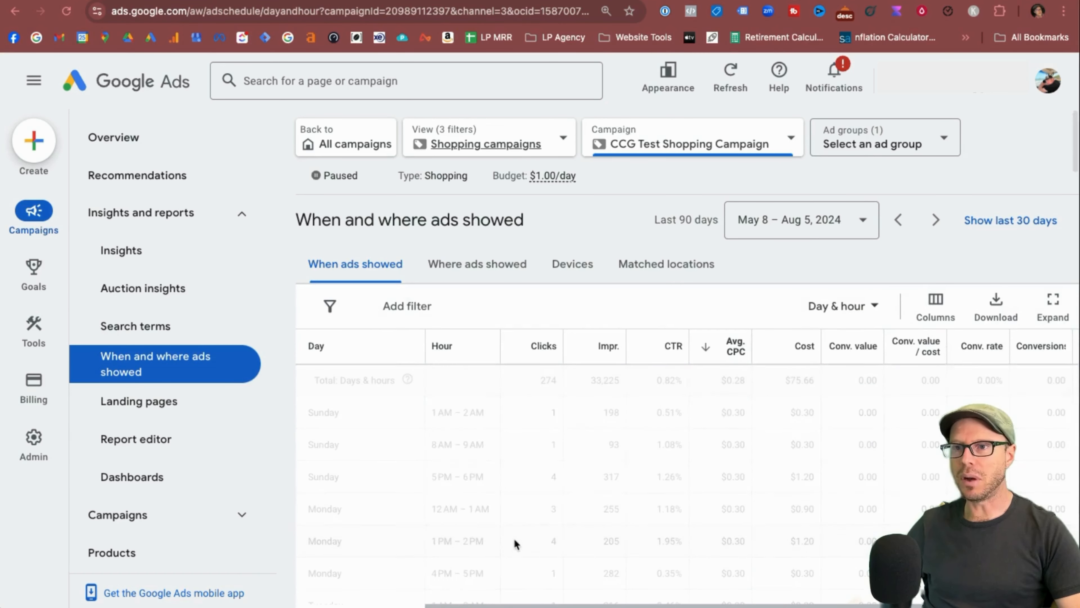
{"action": "scroll", "coordinate": [1022, 369], "scroll_direction": "down", "scroll_amount": 10}
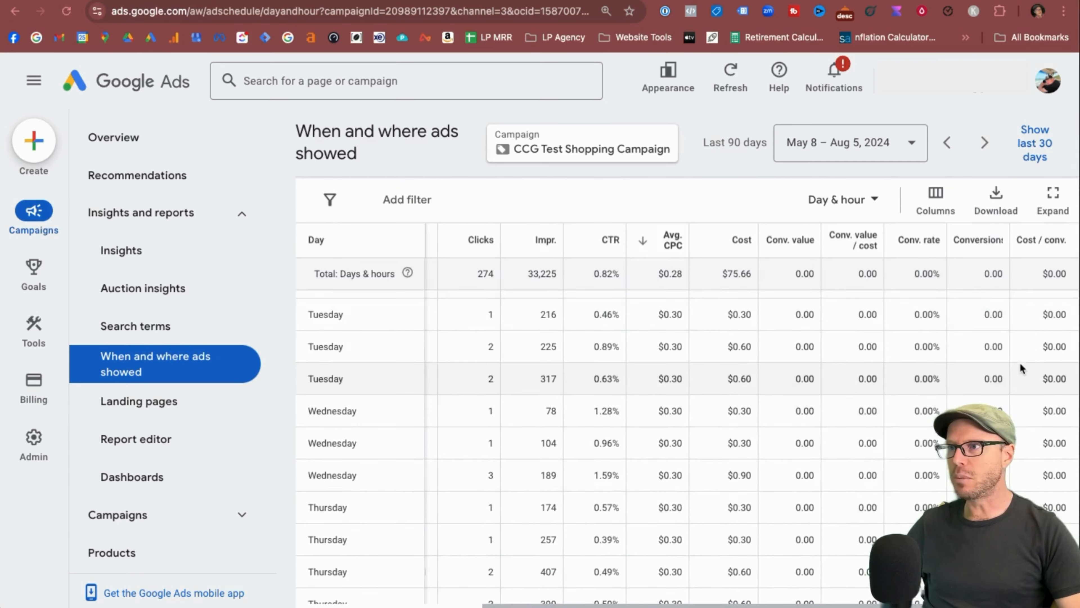
{"action": "scroll", "coordinate": [1022, 369], "scroll_direction": "up", "scroll_amount": 10}
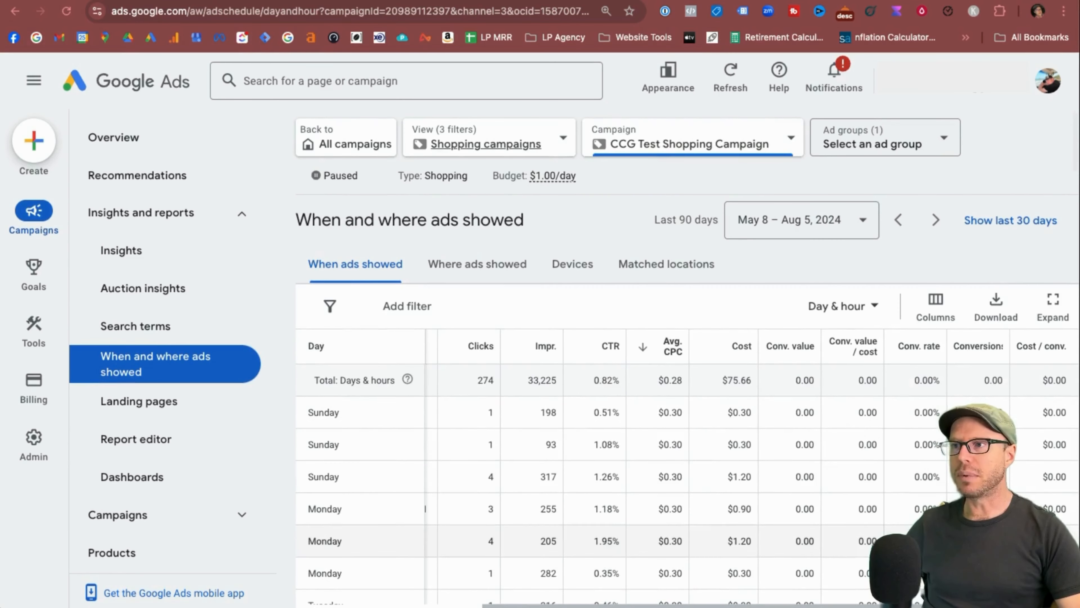
{"action": "scroll", "coordinate": [906, 483], "scroll_direction": "down", "scroll_amount": 2}
{"action": "scroll", "coordinate": [906, 483], "scroll_direction": "up", "scroll_amount": 3}
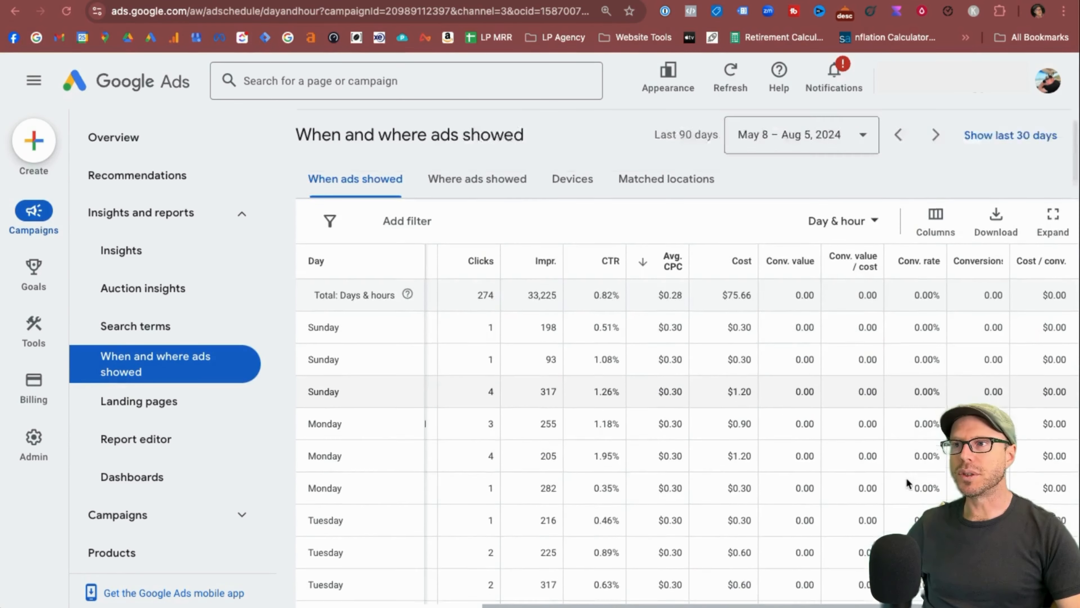
{"action": "scroll", "coordinate": [691, 440], "scroll_direction": "left", "scroll_amount": 3}
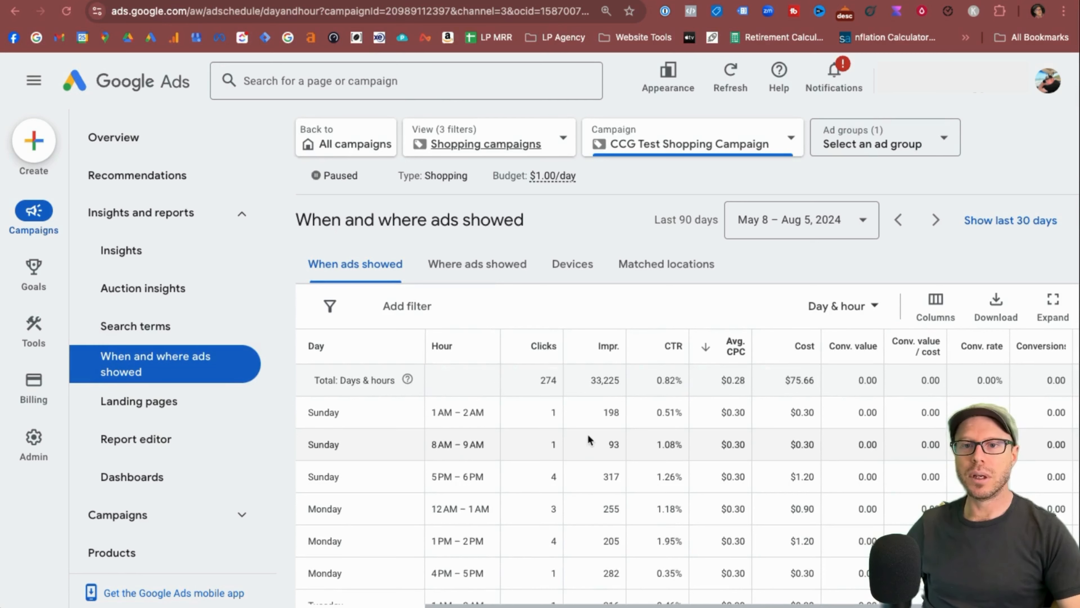
- Open the campaign's ad schedule page and review the bid adjustments for each day
{"action": "scroll", "coordinate": [179, 434], "scroll_direction": "down", "scroll_amount": 6}
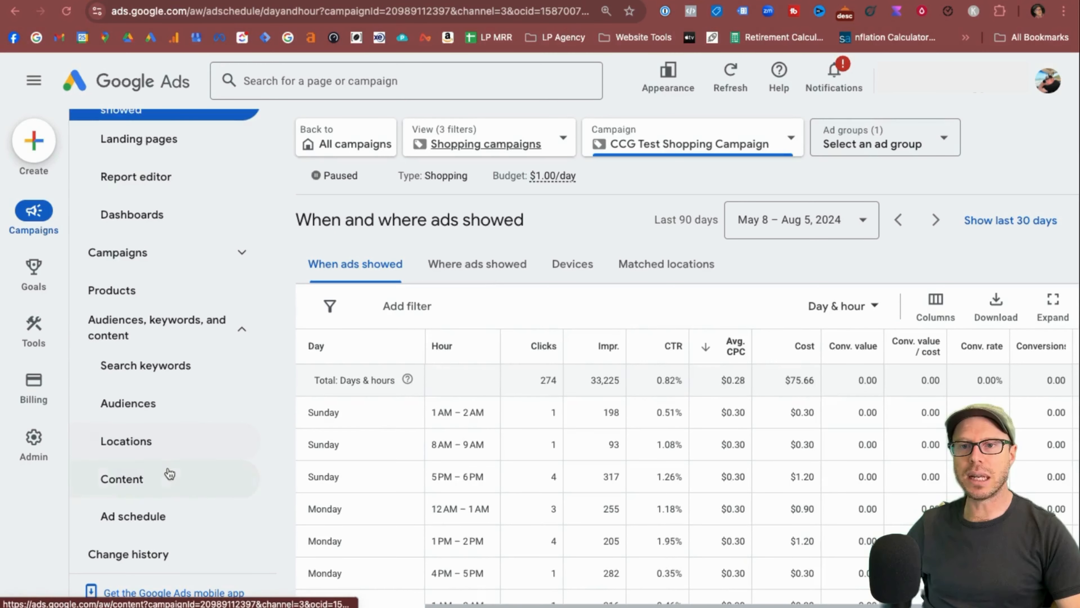
{"action": "scroll", "coordinate": [157, 514], "scroll_direction": "up", "scroll_amount": 6}
{"action": "left_click", "coordinate": [166, 525]}
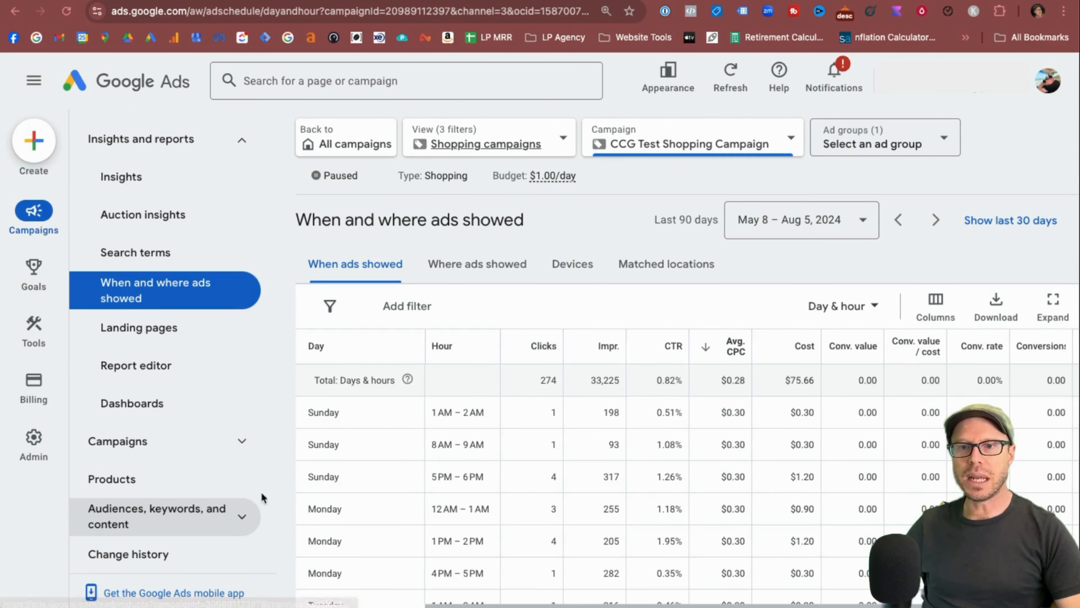
{"action": "left_click", "coordinate": [241, 515]}
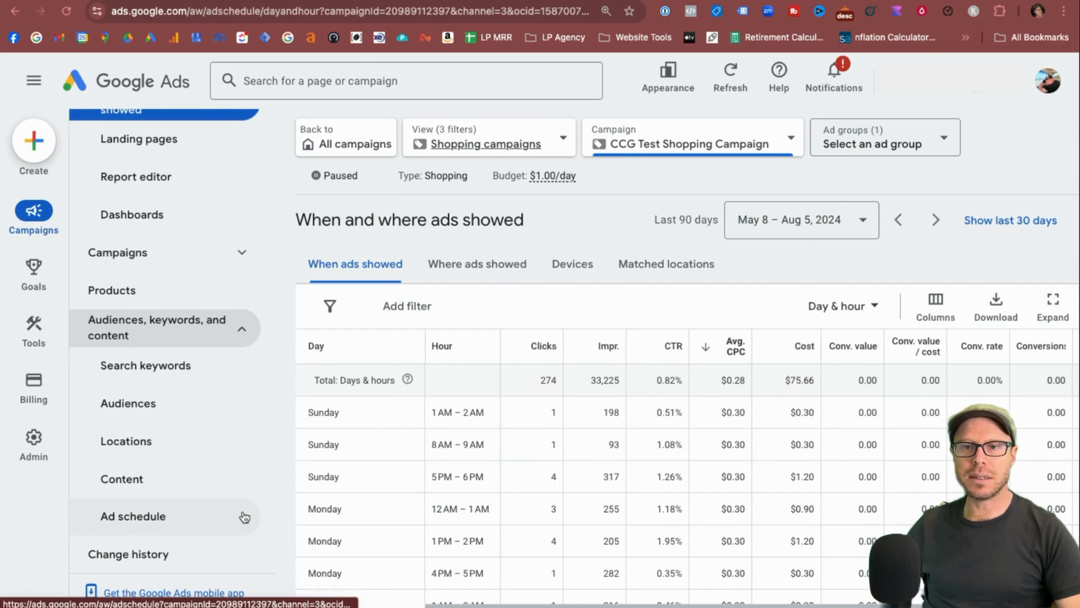
{"action": "left_click", "coordinate": [148, 528]}
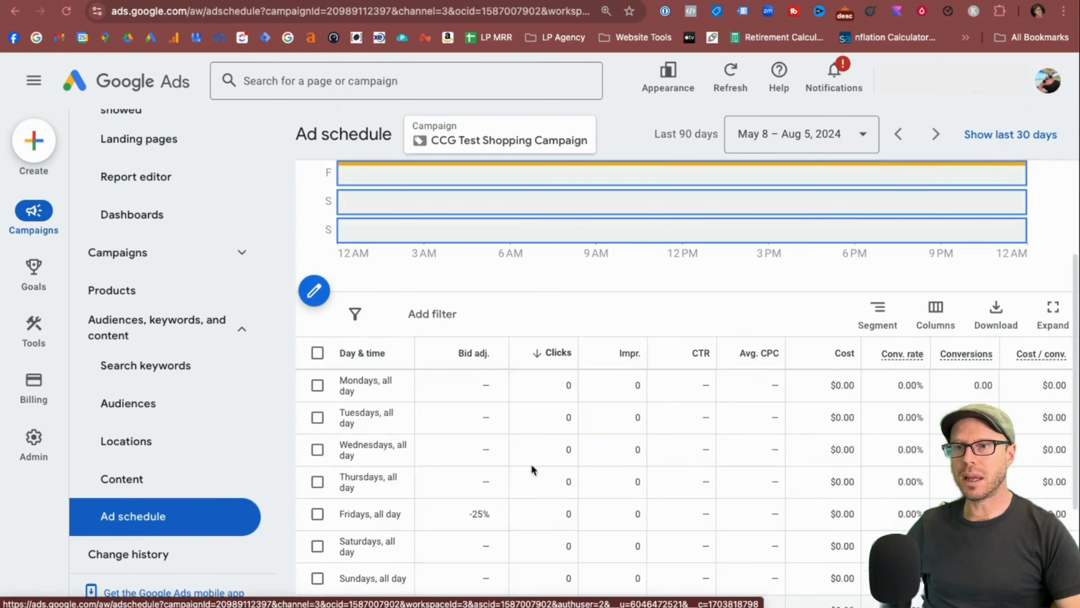
{"action": "scroll", "coordinate": [533, 469], "scroll_direction": "down", "scroll_amount": 2}
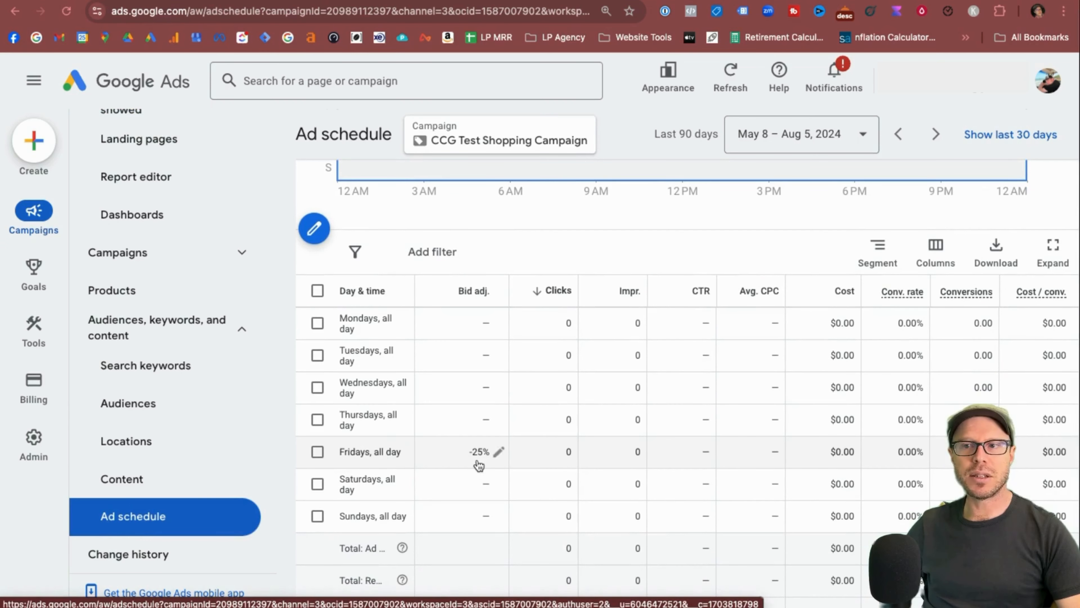
{"action": "scroll", "coordinate": [476, 472], "scroll_direction": "up", "scroll_amount": 1}
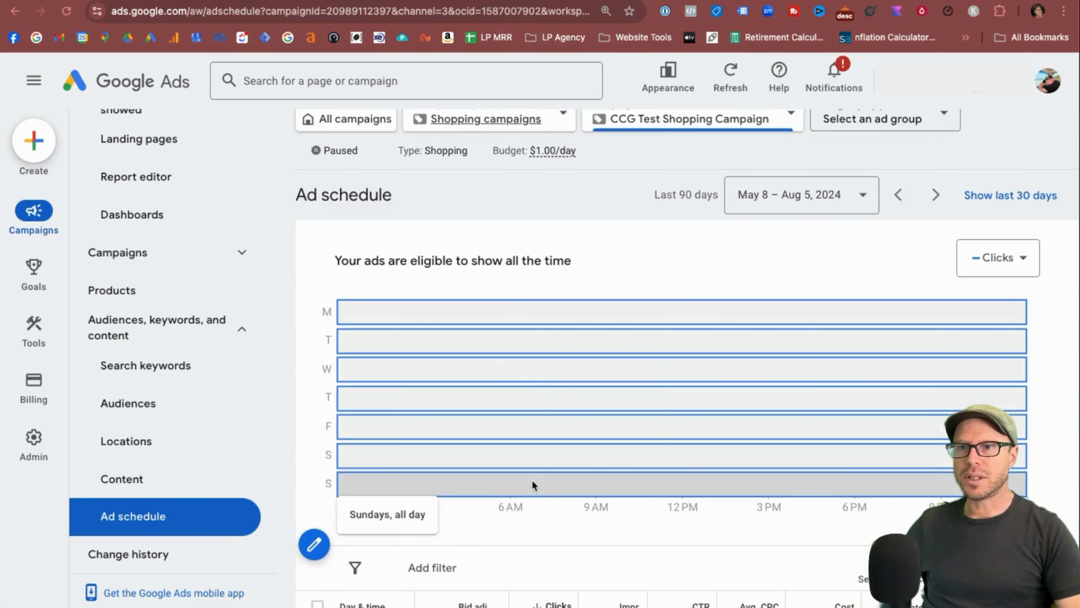
- Edit the ad schedule so ads run only on Fridays, from 12:00 AM to 12:00 AM, and save it
{"action": "scroll", "coordinate": [532, 481], "scroll_direction": "down", "scroll_amount": 4}
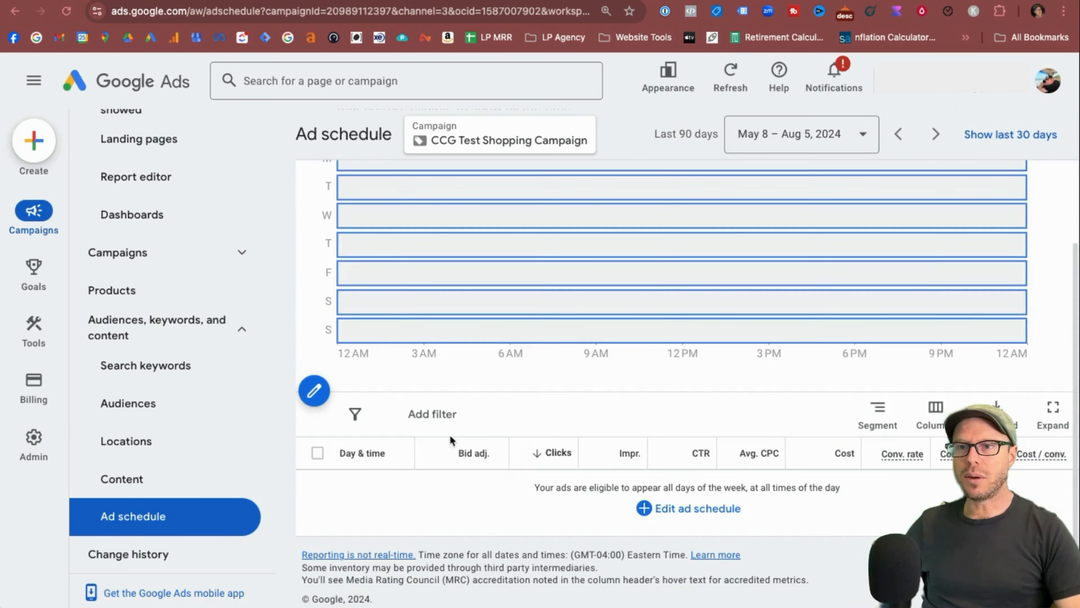
{"action": "scroll", "coordinate": [429, 426], "scroll_direction": "up", "scroll_amount": 4}
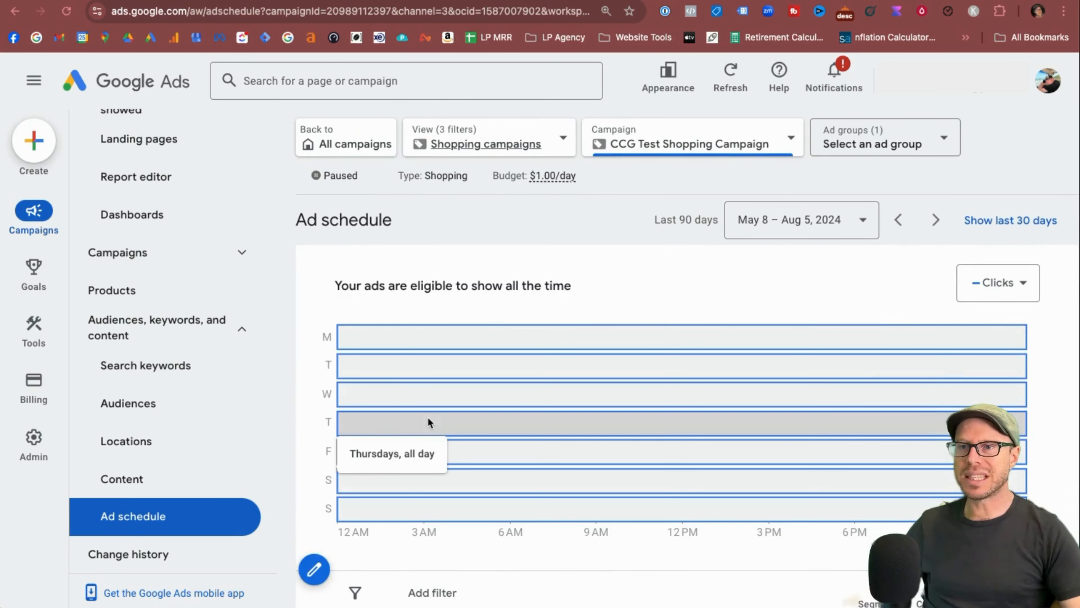
{"action": "scroll", "coordinate": [377, 477], "scroll_direction": "down", "scroll_amount": 2}
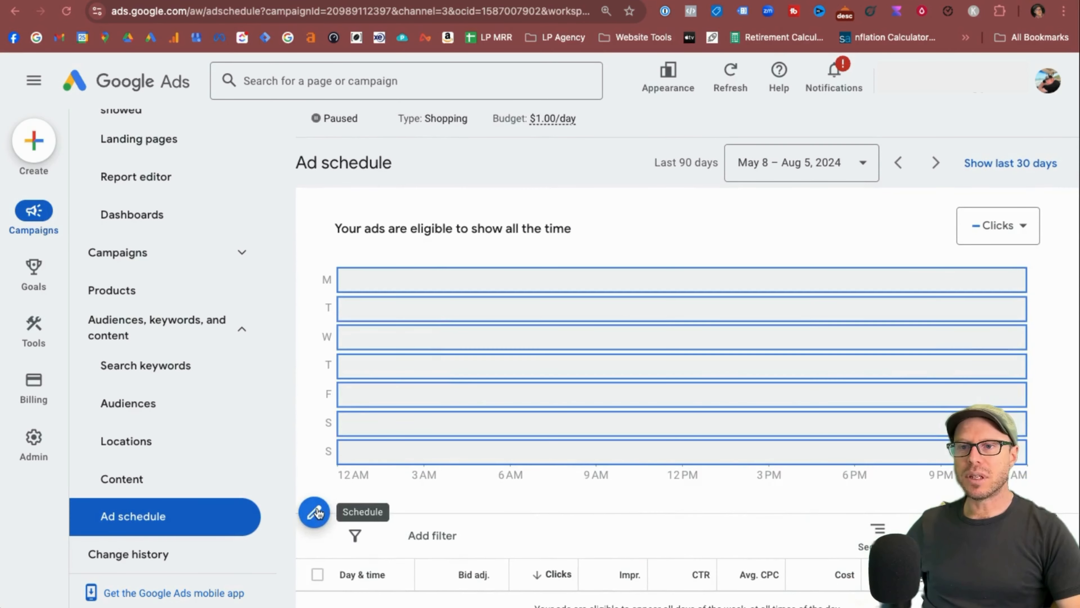
{"action": "scroll", "coordinate": [322, 506], "scroll_direction": "down", "scroll_amount": 2}
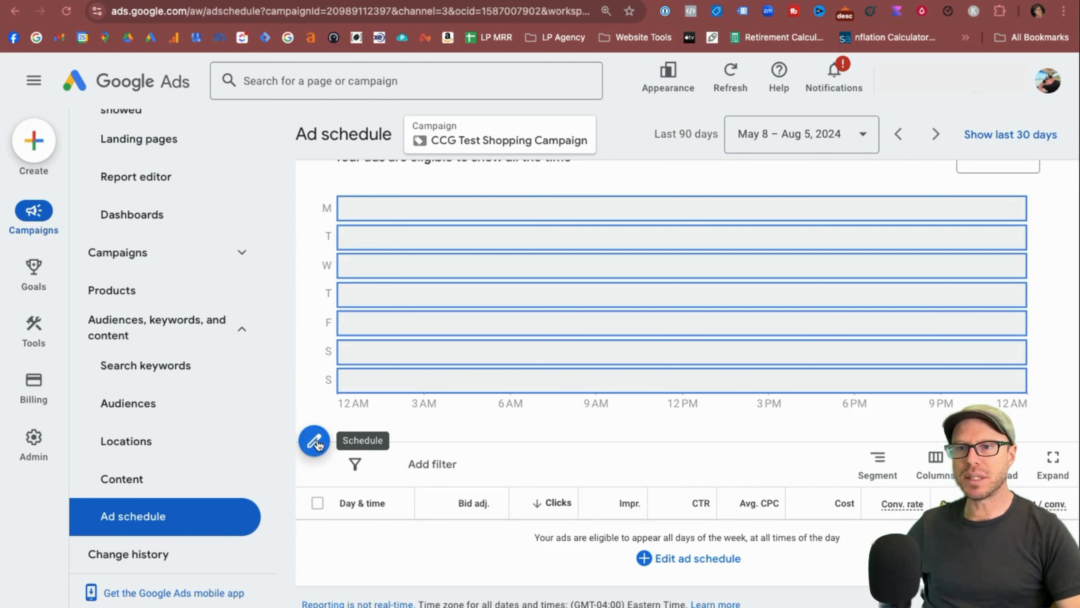
{"action": "left_click", "coordinate": [316, 441]}
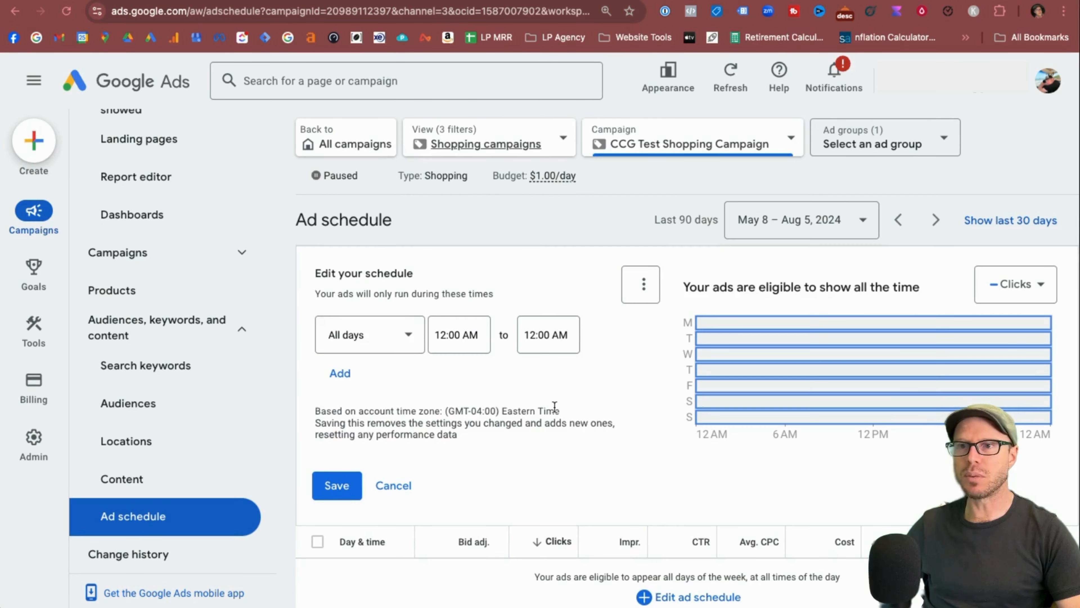
{"action": "left_click", "coordinate": [409, 336]}
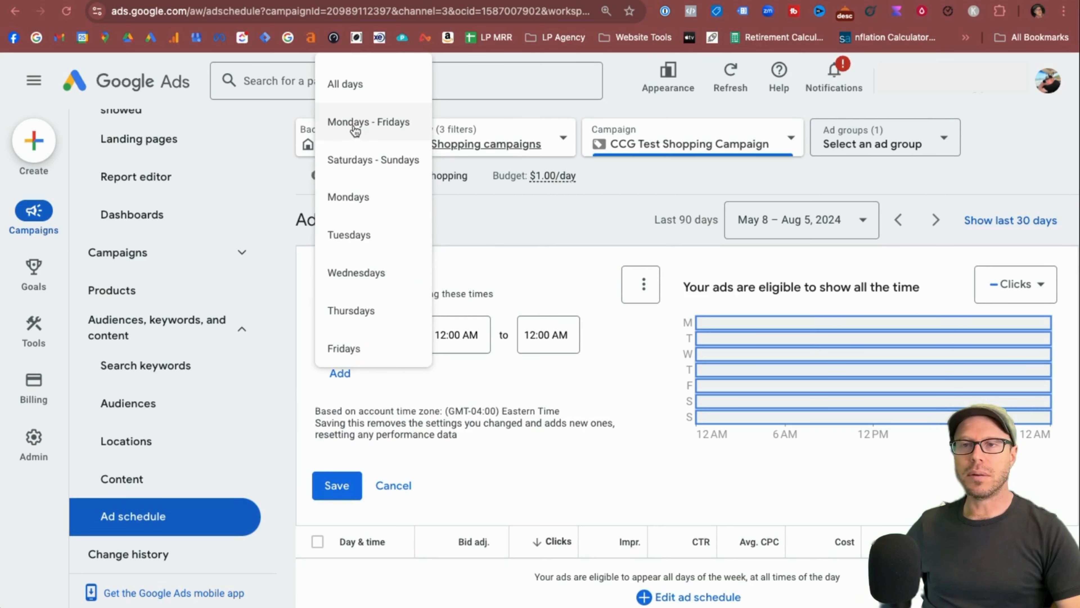
{"action": "left_click", "coordinate": [345, 349]}
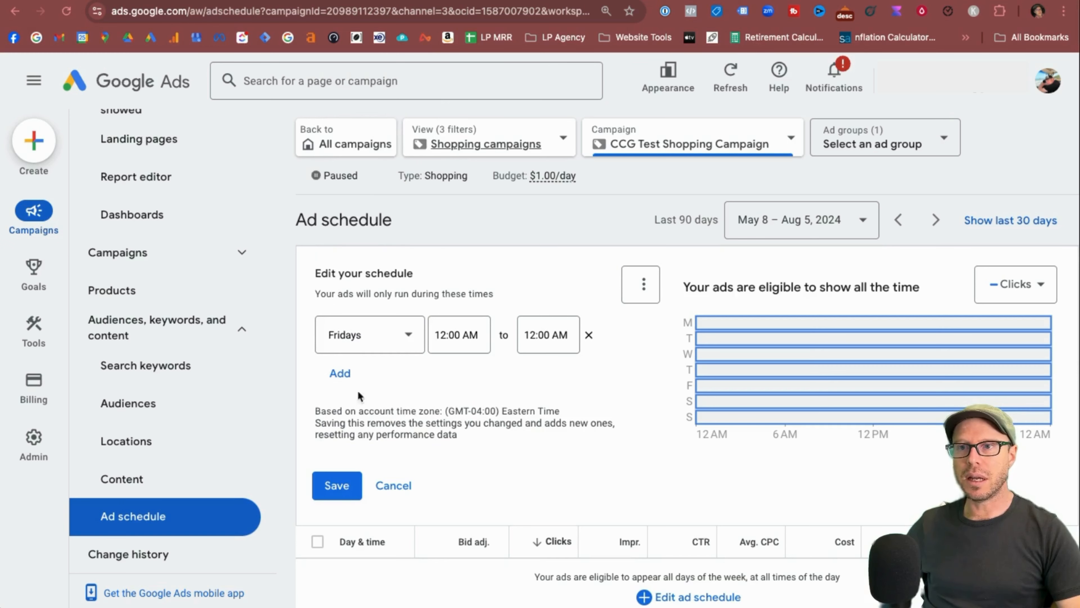
{"action": "left_click", "coordinate": [336, 485]}
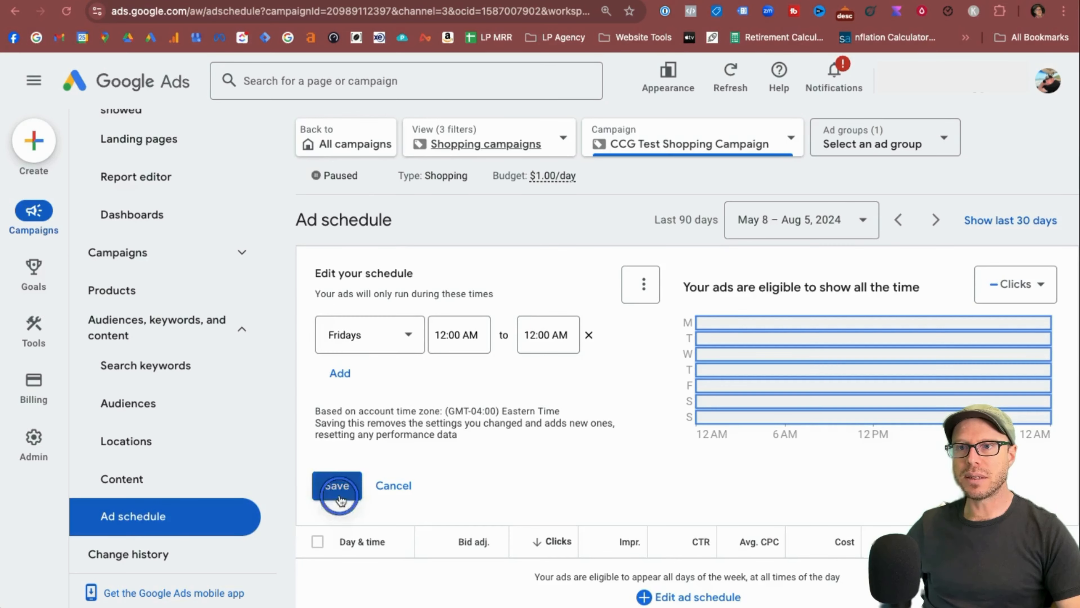
{"action": "scroll", "coordinate": [397, 513], "scroll_direction": "down", "scroll_amount": 3}
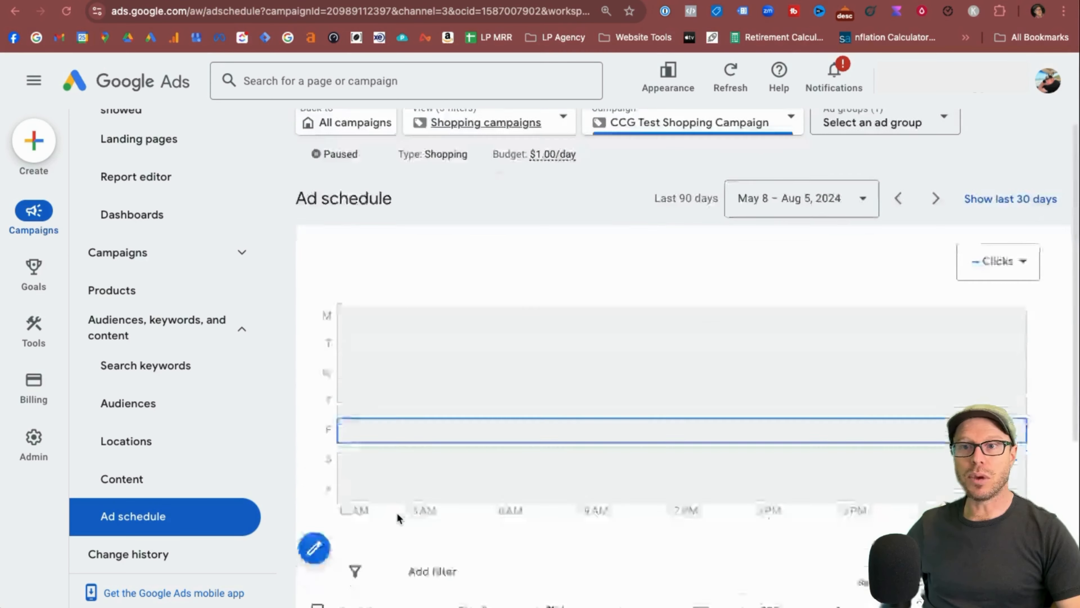
- Reopen the ad schedule for editing and remove the Fridays entry so it uses All days, 12:00 AM to 12:00 AM
{"action": "mouse_move", "coordinate": [415, 355]}
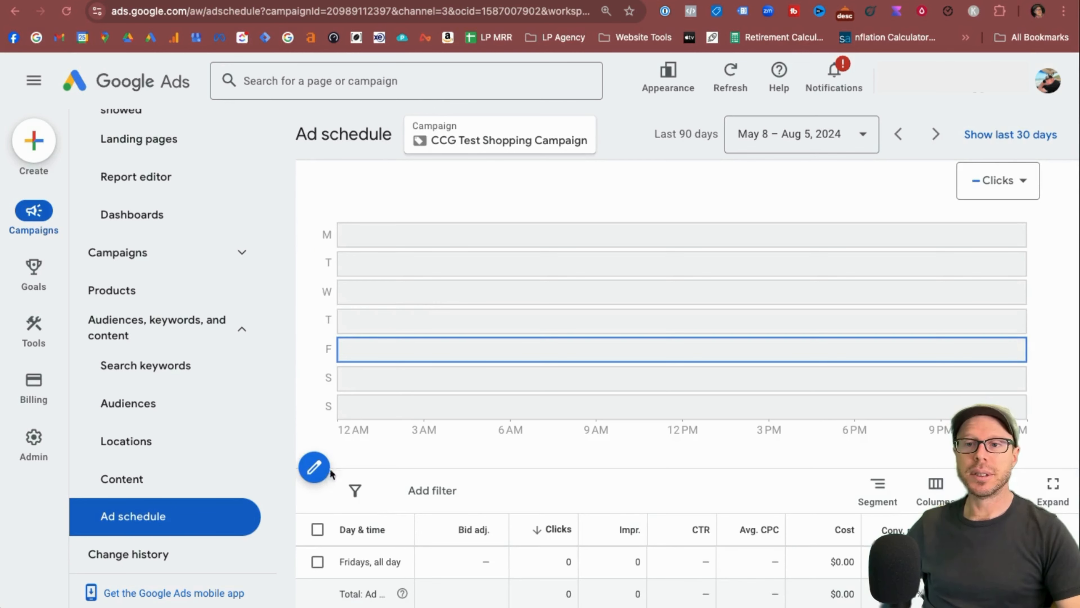
{"action": "left_click", "coordinate": [314, 467]}
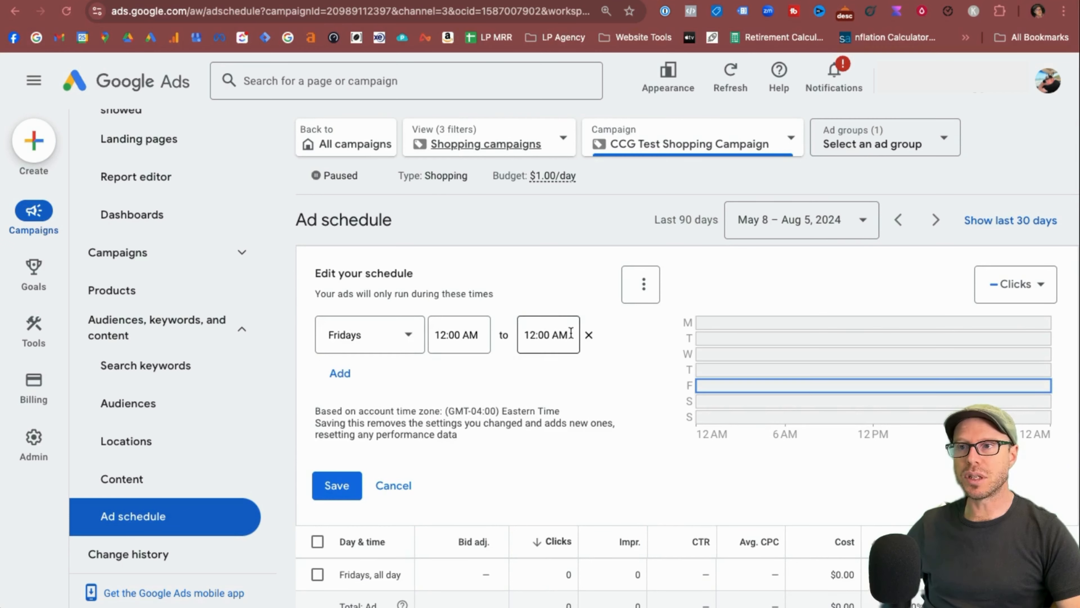
{"action": "left_click", "coordinate": [591, 336]}
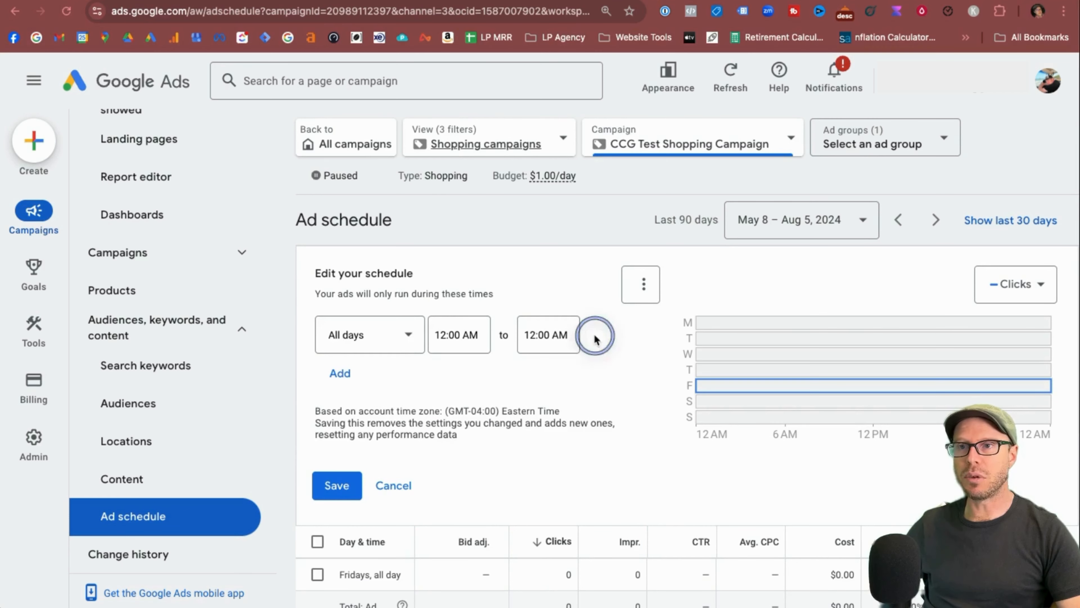
{"action": "left_click", "coordinate": [411, 340]}
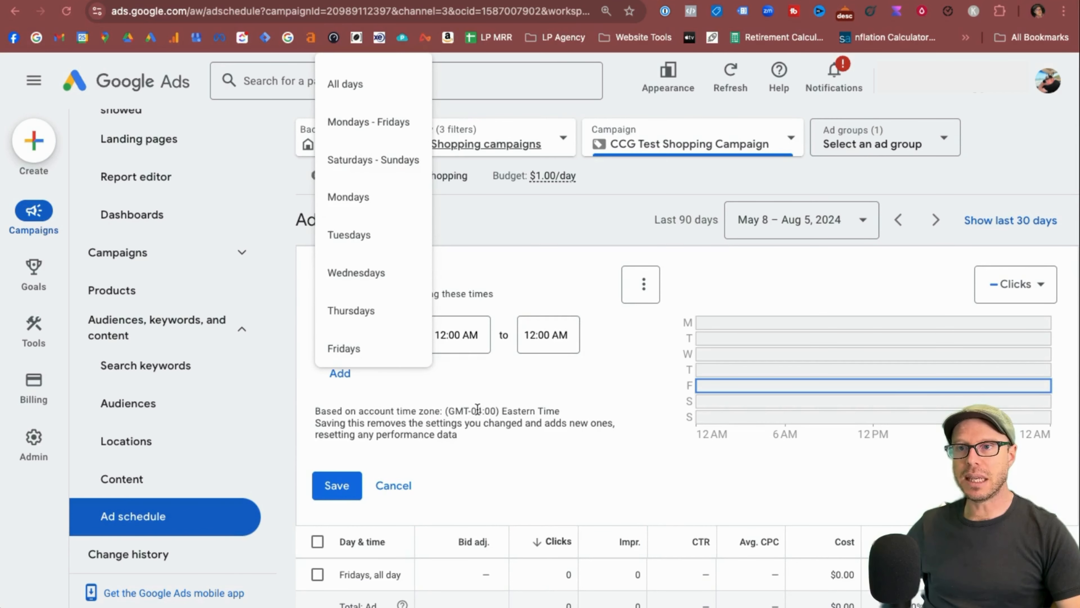
{"action": "left_click", "coordinate": [470, 387]}
- Try to save an additional Fridays entry from 6:00 PM to 12:00 AM alongside the All days entry
{"action": "left_click", "coordinate": [340, 373]}
{"action": "left_click", "coordinate": [410, 384]}
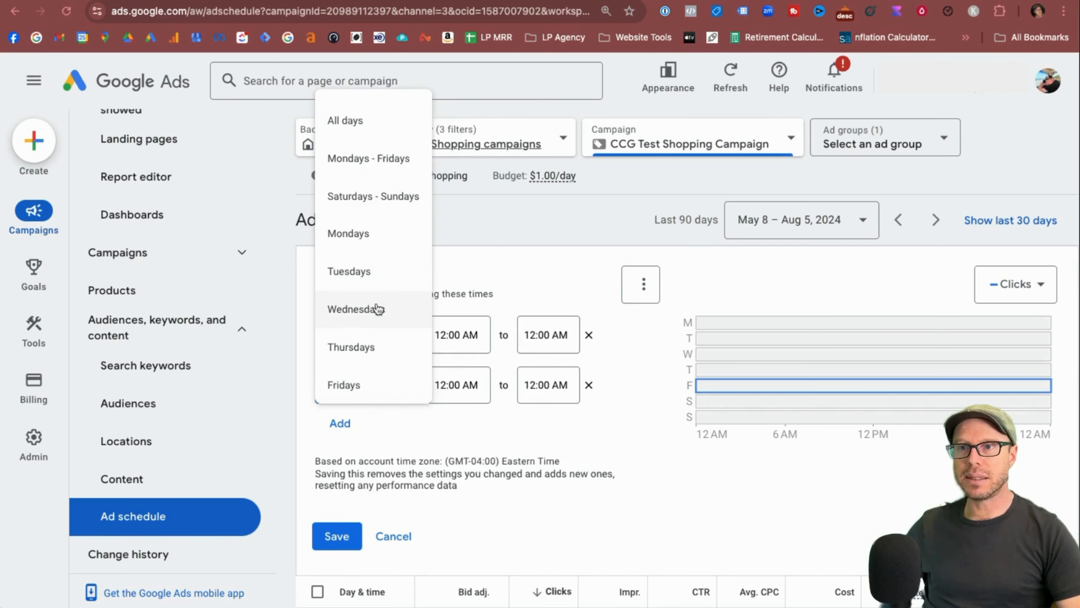
{"action": "left_click", "coordinate": [376, 399]}
{"action": "left_click", "coordinate": [458, 384]}
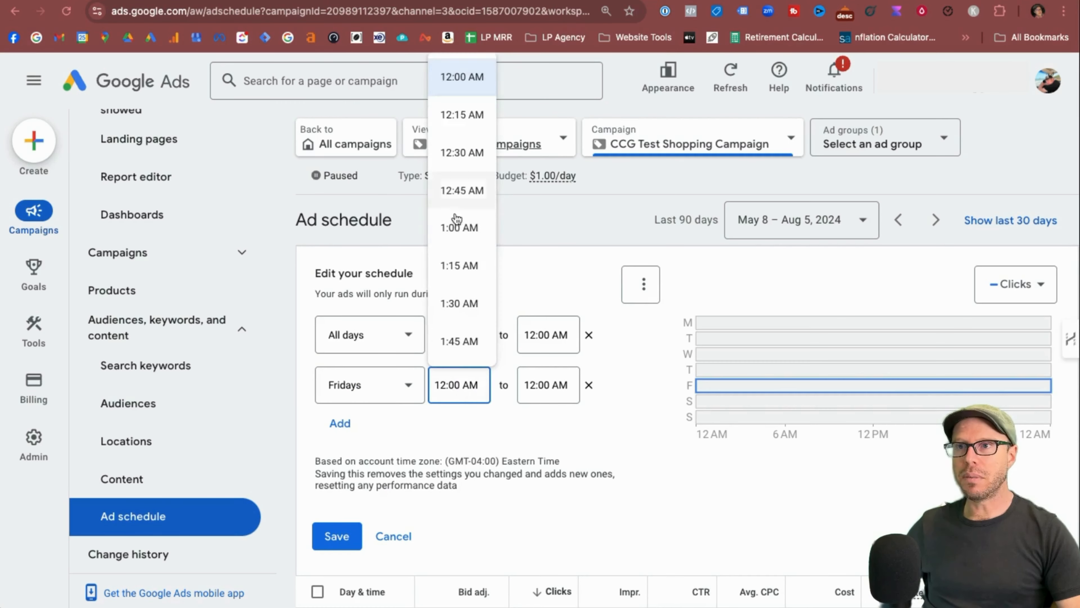
{"action": "scroll", "coordinate": [456, 228], "scroll_direction": "down", "scroll_amount": 10}
{"action": "scroll", "coordinate": [456, 228], "scroll_direction": "down", "scroll_amount": 5}
{"action": "scroll", "coordinate": [456, 228], "scroll_direction": "up", "scroll_amount": 3}
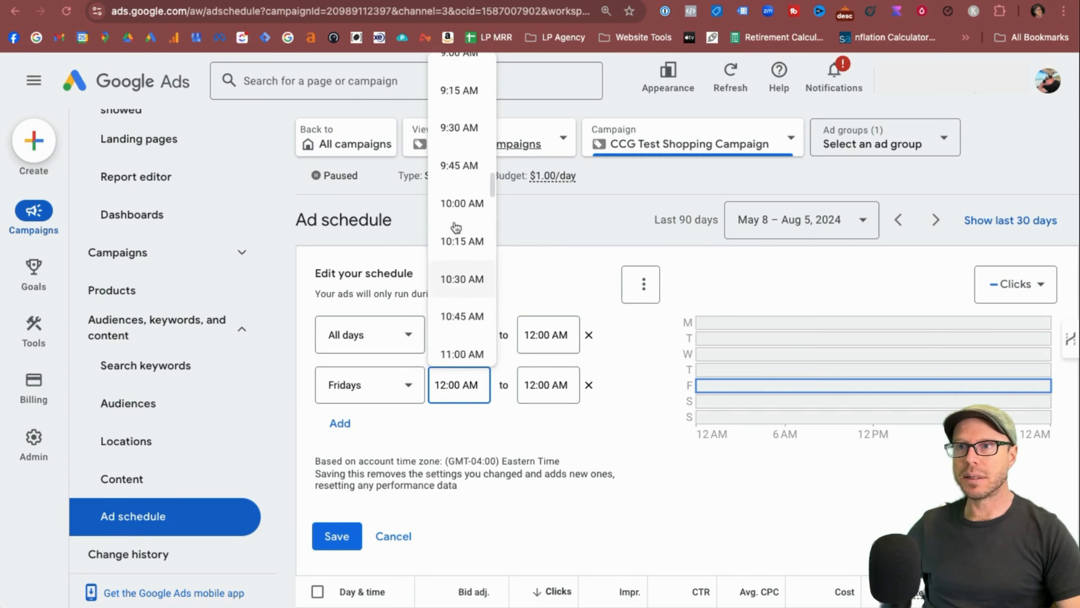
{"action": "scroll", "coordinate": [456, 227], "scroll_direction": "down", "scroll_amount": 14}
{"action": "scroll", "coordinate": [456, 228], "scroll_direction": "down", "scroll_amount": 3}
{"action": "left_click", "coordinate": [454, 225]}
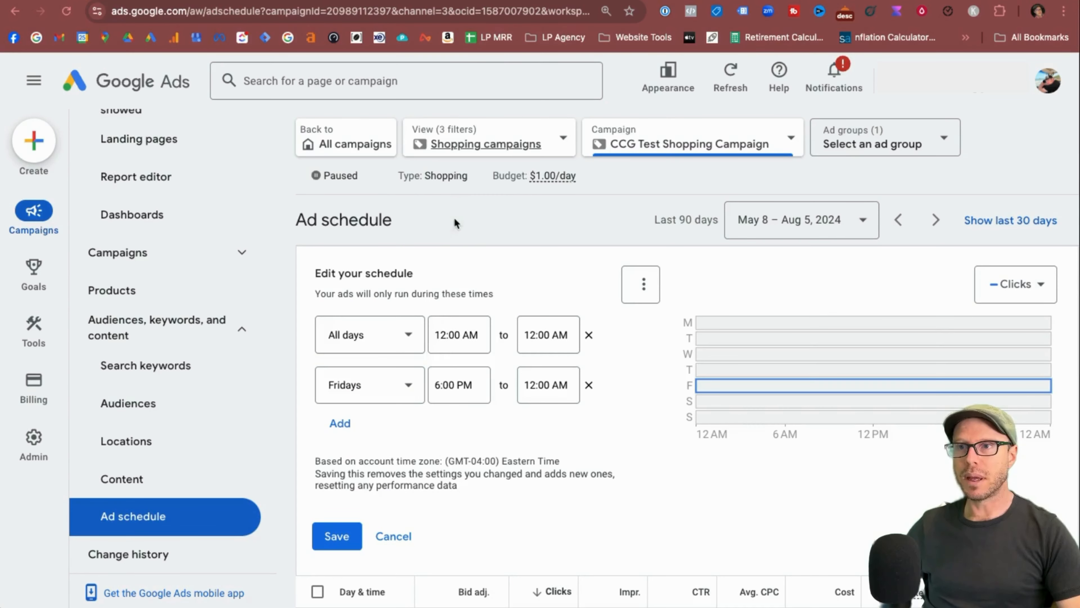
{"action": "left_click", "coordinate": [340, 537]}
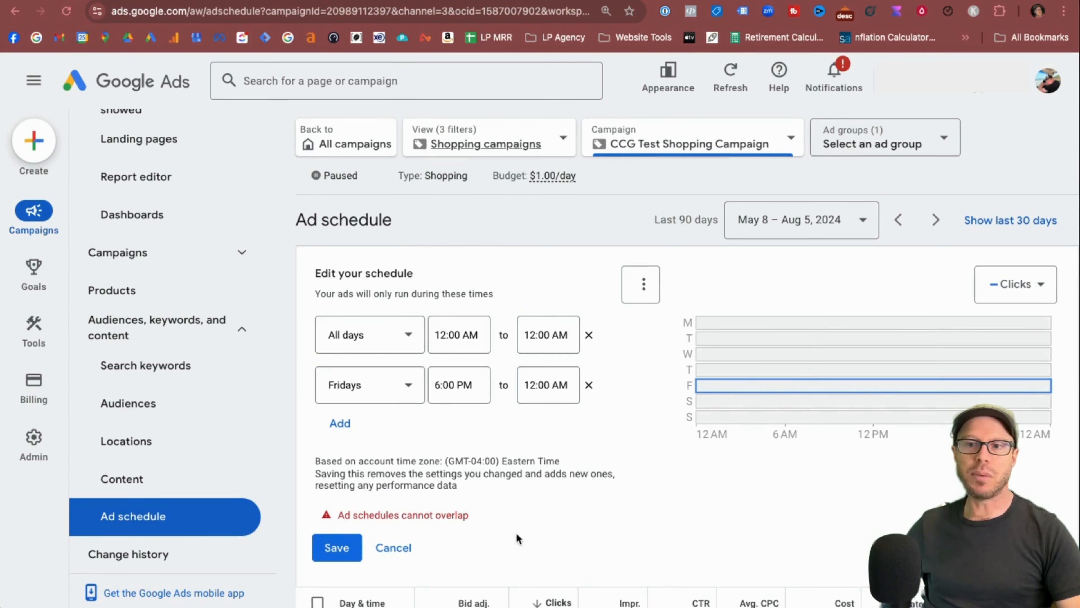
{"action": "left_click_drag", "start_coordinate": [338, 515], "coordinate": [528, 513]}
{"action": "left_click", "coordinate": [527, 516]}
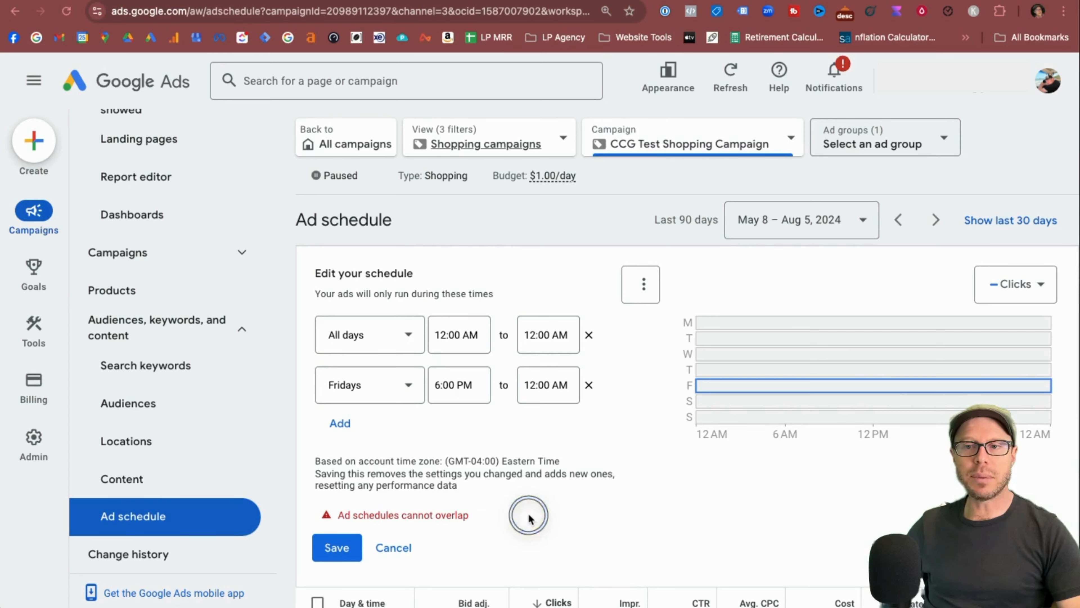
- Replace the added Fridays entry with one from 12:00 AM to 12:00 AM, save the schedule, and look over each day's bid adjustment
{"action": "left_click", "coordinate": [589, 384]}
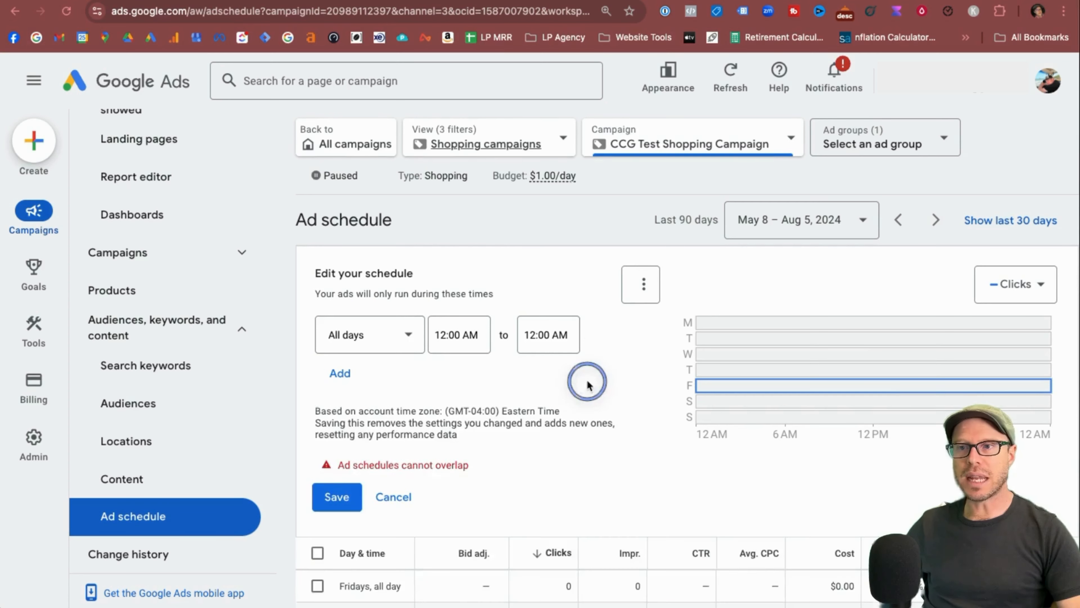
{"action": "left_click", "coordinate": [339, 373]}
{"action": "left_click", "coordinate": [410, 390]}
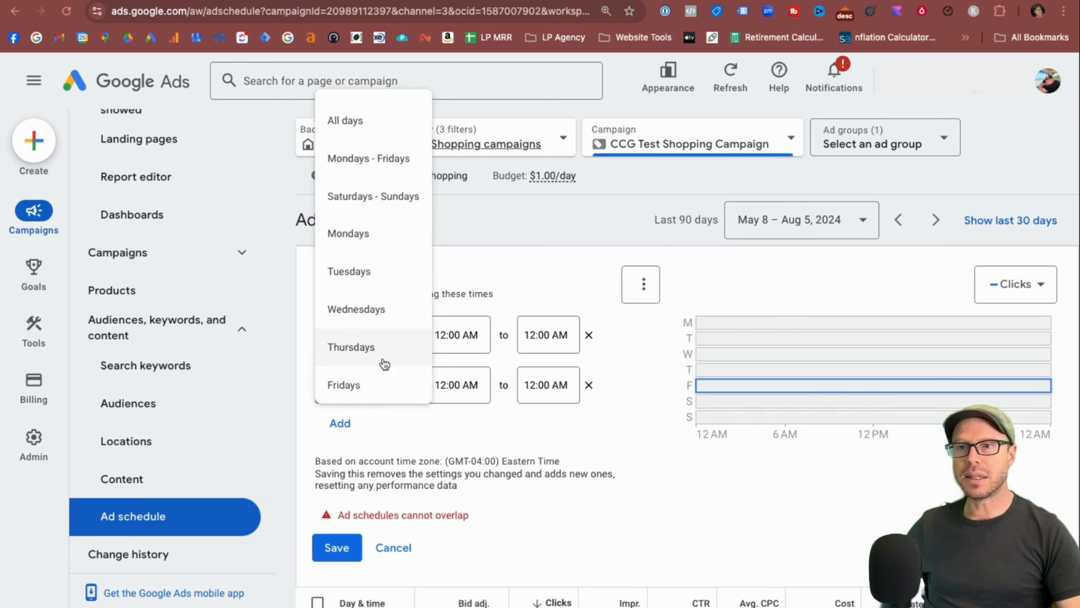
{"action": "left_click", "coordinate": [378, 383]}
{"action": "left_click", "coordinate": [336, 549]}
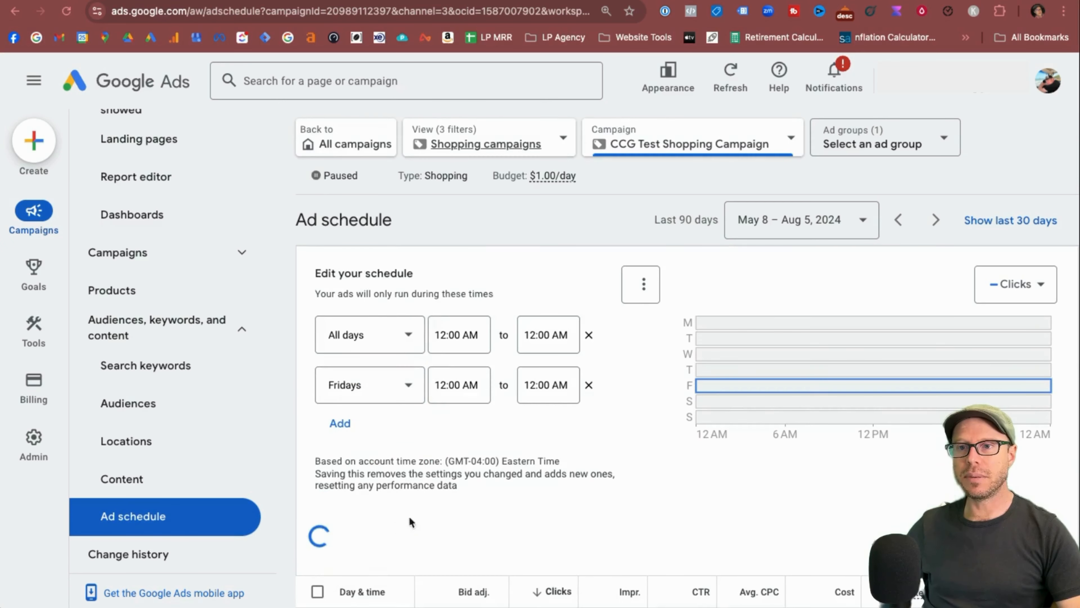
{"action": "scroll", "coordinate": [425, 447], "scroll_direction": "down", "scroll_amount": 5}
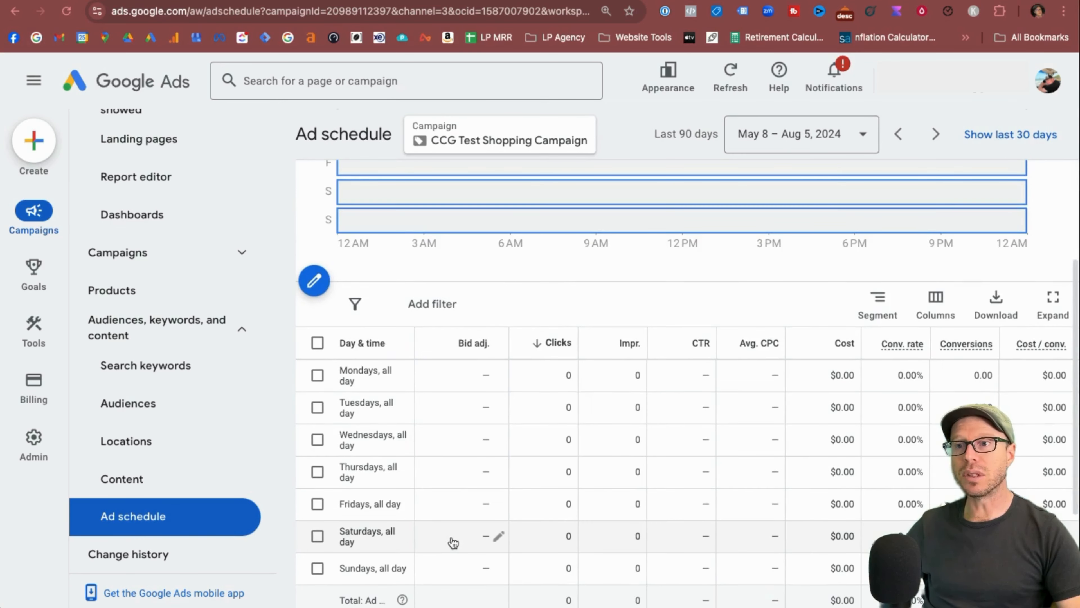
{"action": "scroll", "coordinate": [499, 495], "scroll_direction": "up", "scroll_amount": 2}
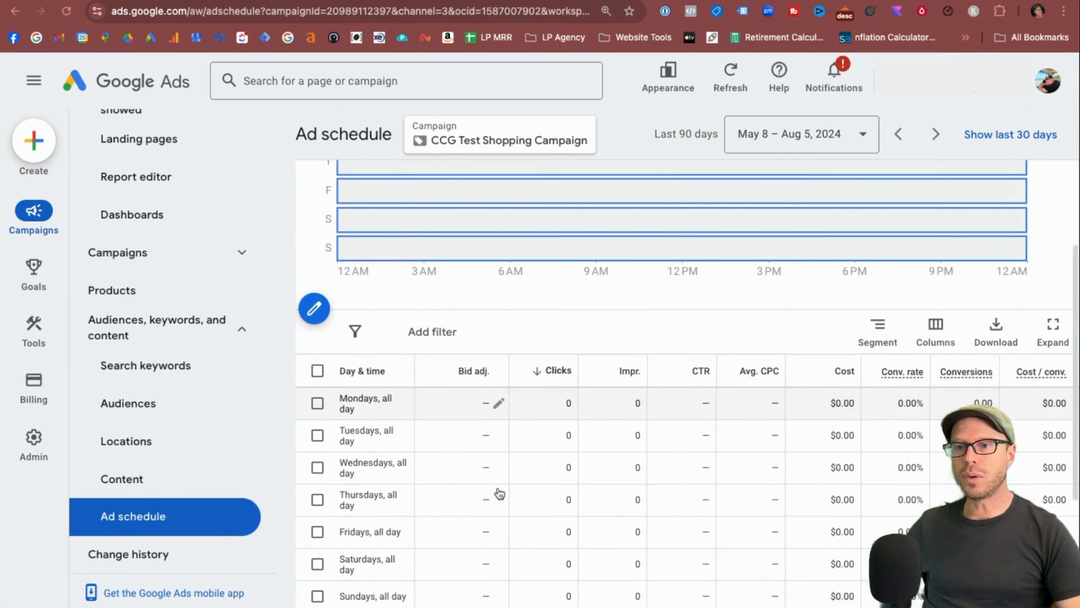
{"action": "scroll", "coordinate": [493, 495], "scroll_direction": "down", "scroll_amount": 3}
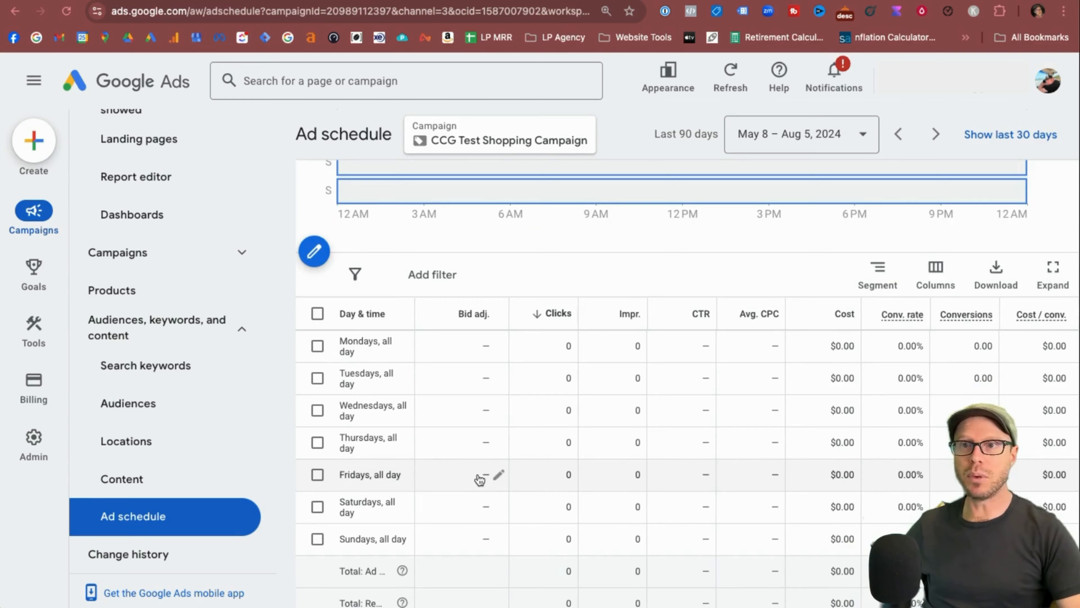
- Edit the ad schedule to replace All days with separate entries for Mondays through Sundays, each 12:00 AM to 12:00 AM
{"action": "scroll", "coordinate": [479, 480], "scroll_direction": "up", "scroll_amount": 5}
{"action": "scroll", "coordinate": [480, 479], "scroll_direction": "down", "scroll_amount": 2}
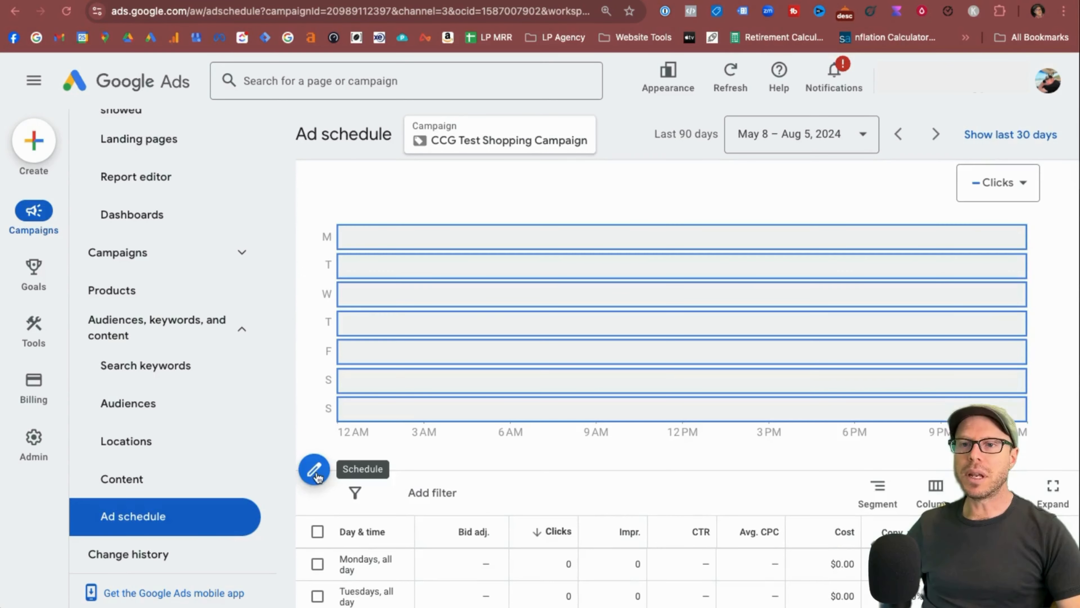
{"action": "left_click", "coordinate": [314, 466]}
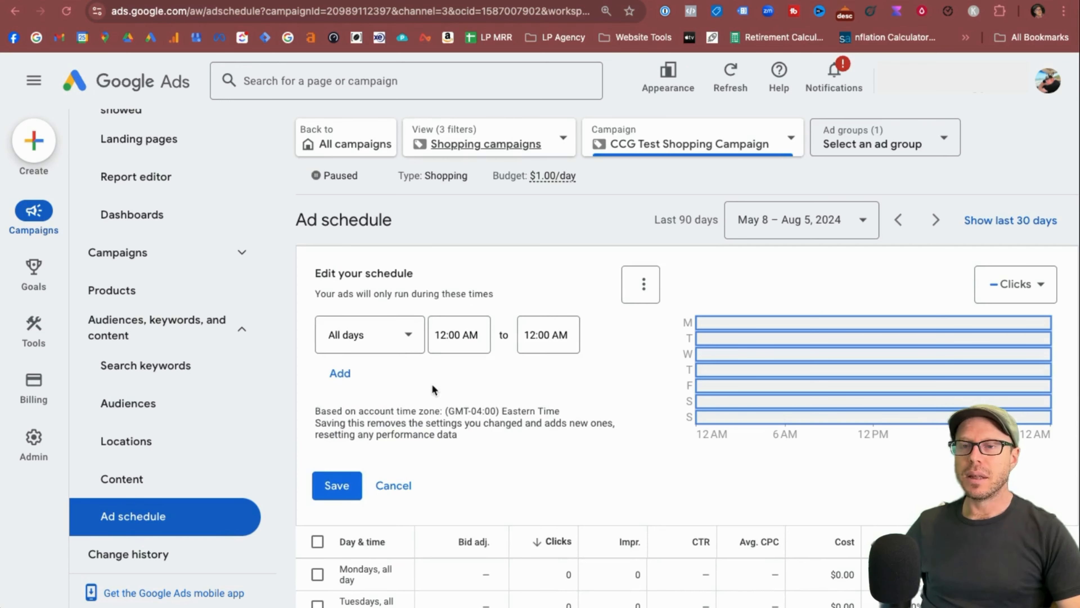
{"action": "left_click", "coordinate": [398, 343]}
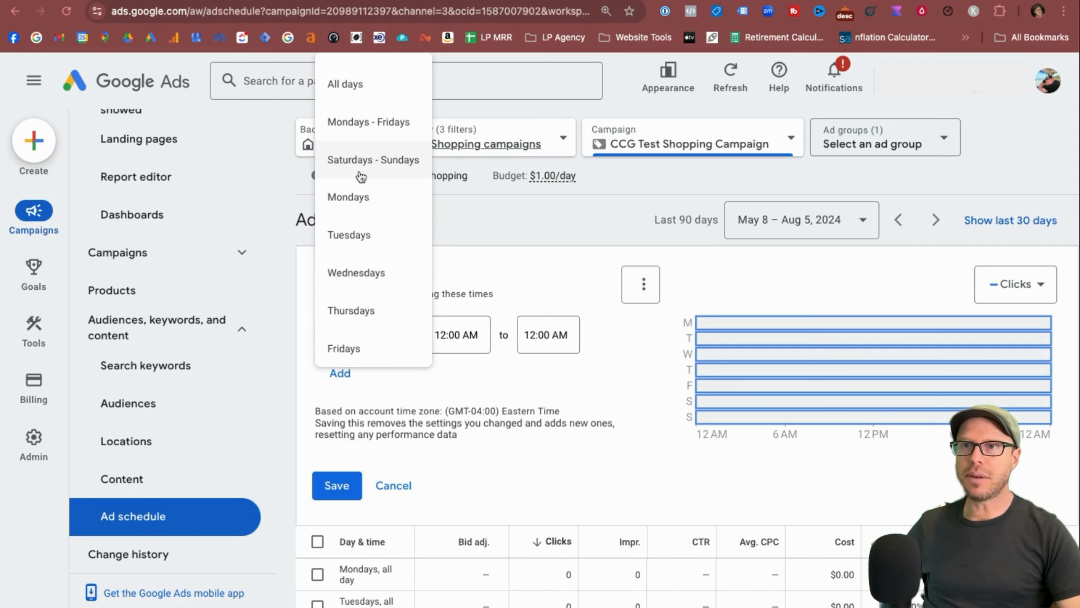
{"action": "scroll", "coordinate": [360, 196], "scroll_direction": "down", "scroll_amount": 3}
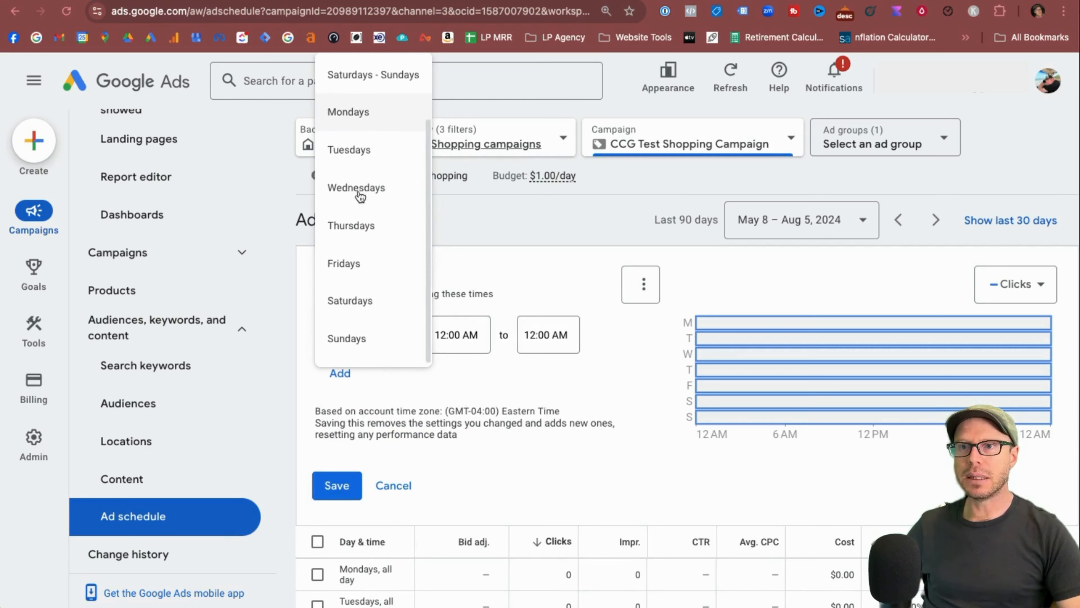
{"action": "scroll", "coordinate": [361, 193], "scroll_direction": "up", "scroll_amount": 3}
{"action": "left_click", "coordinate": [355, 196]}
{"action": "left_click", "coordinate": [339, 374]}
{"action": "left_click", "coordinate": [340, 378]}
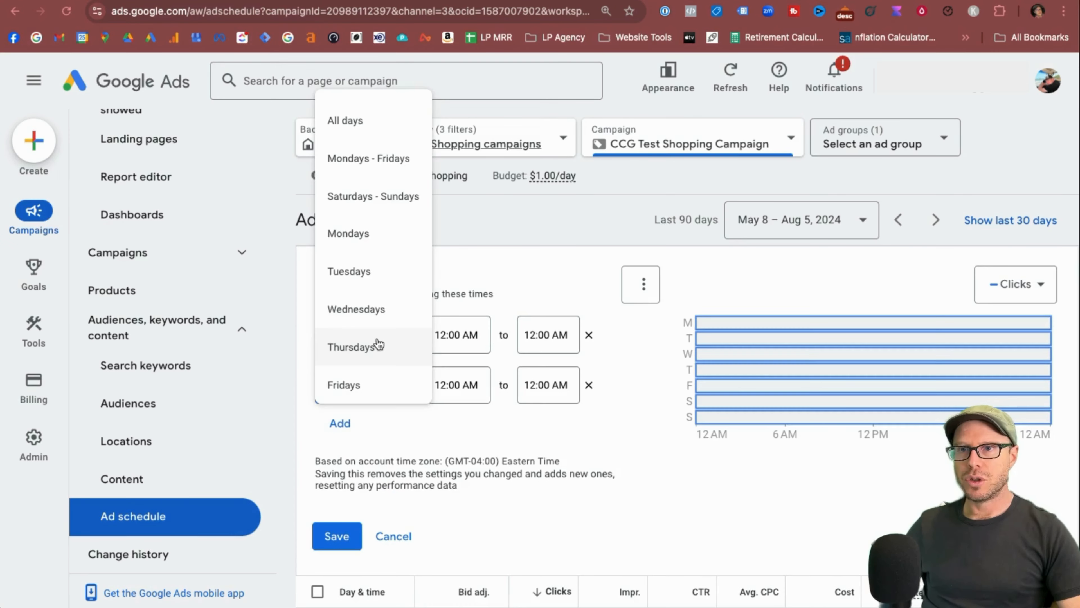
{"action": "left_click", "coordinate": [385, 278]}
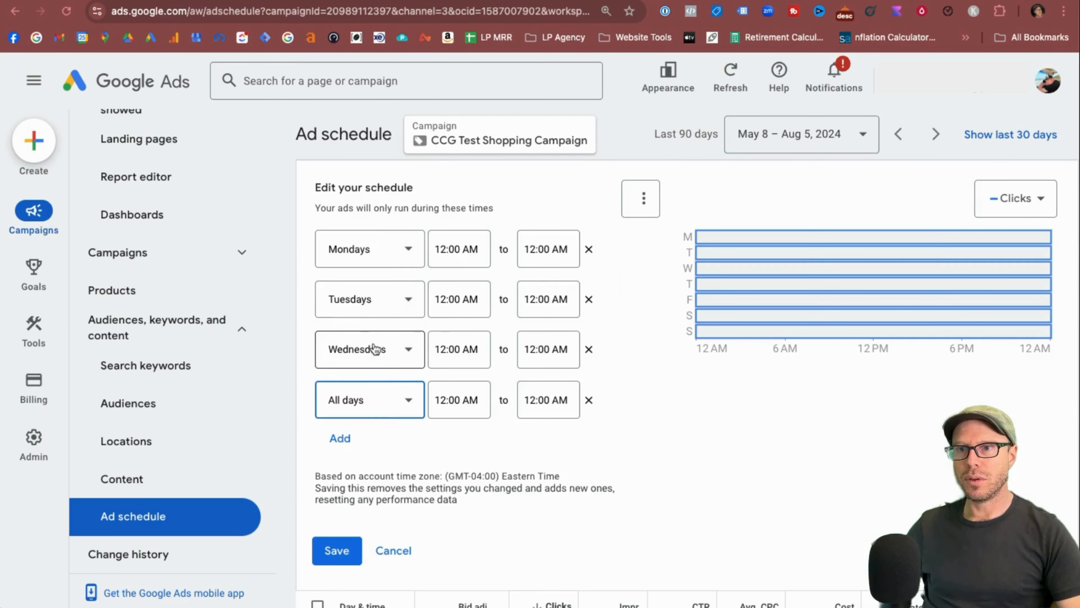
{"action": "left_click", "coordinate": [381, 400]}
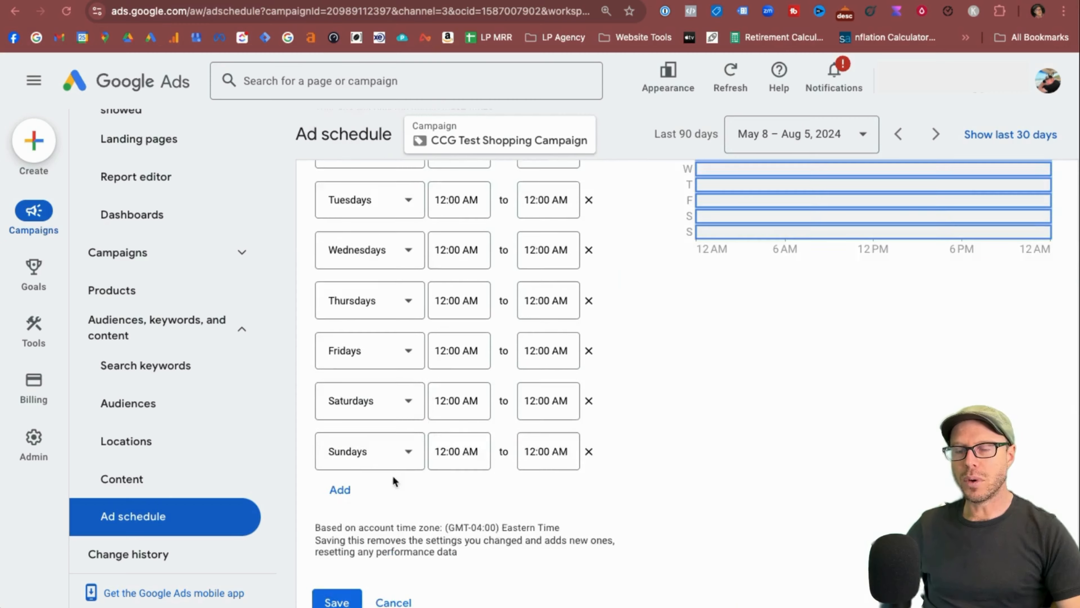
- Set the end time of the Fridays entry to 6:00 PM
{"action": "scroll", "coordinate": [393, 479], "scroll_direction": "up", "scroll_amount": 2}
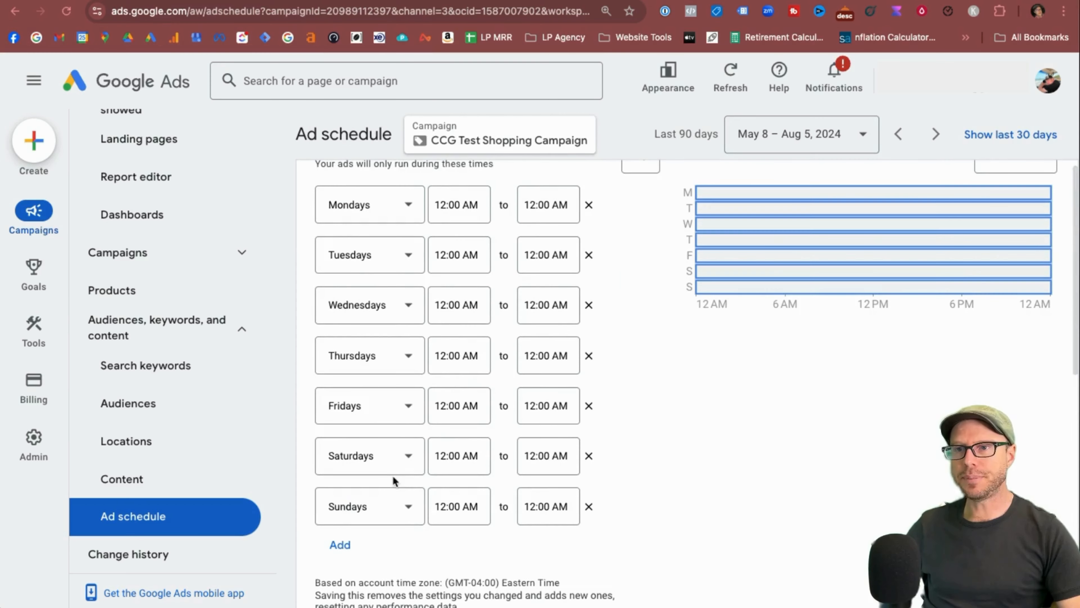
{"action": "scroll", "coordinate": [393, 480], "scroll_direction": "down", "scroll_amount": 1}
{"action": "left_click", "coordinate": [549, 391]}
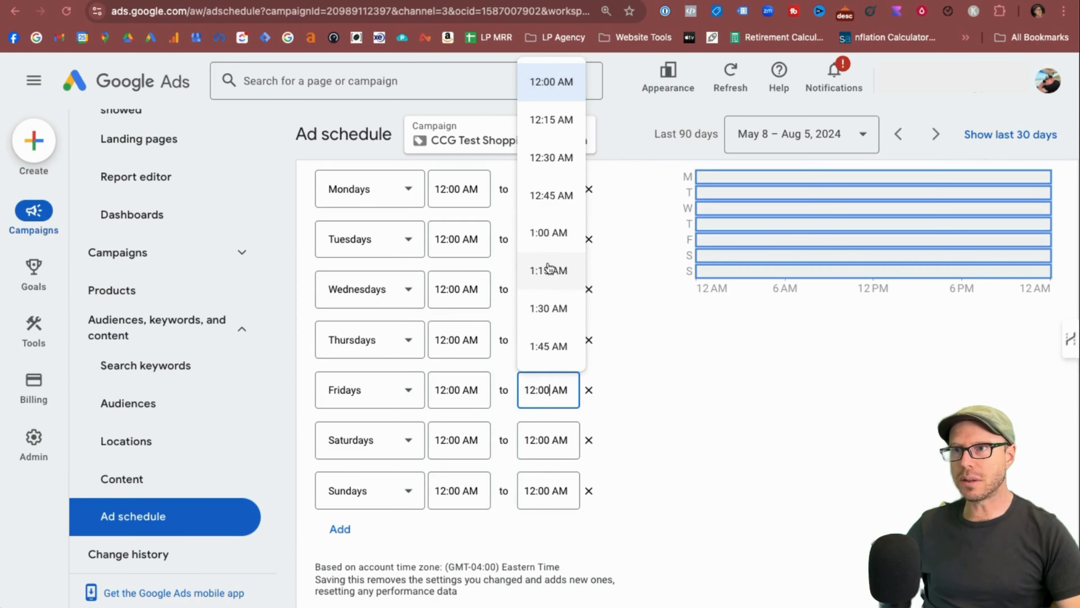
{"action": "scroll", "coordinate": [549, 184], "scroll_direction": "down", "scroll_amount": 15}
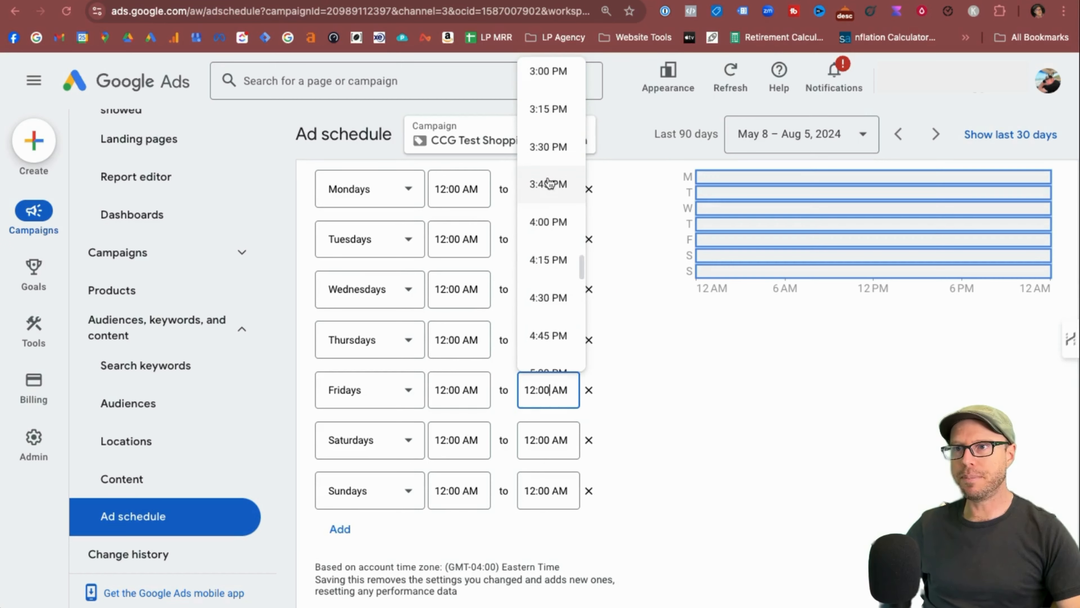
{"action": "scroll", "coordinate": [549, 183], "scroll_direction": "down", "scroll_amount": 2}
{"action": "left_click", "coordinate": [548, 184]}
- Add a second Fridays entry from 6:00 PM to 12:00 AM and save the schedule
{"action": "left_click", "coordinate": [340, 529]}
{"action": "left_click", "coordinate": [368, 540]}
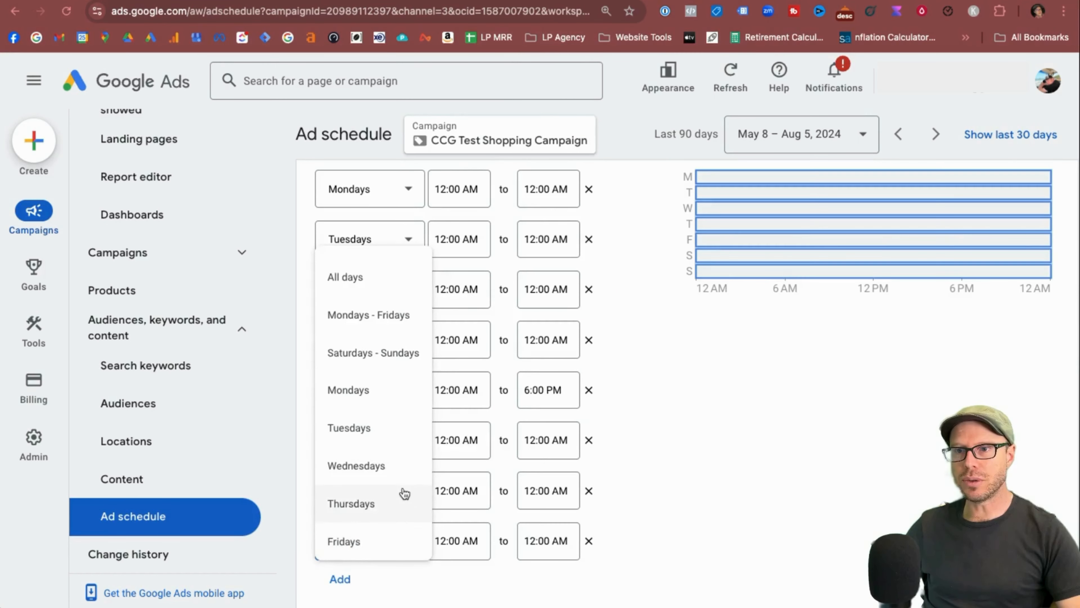
{"action": "left_click", "coordinate": [370, 541]}
{"action": "left_click", "coordinate": [455, 541]}
{"action": "scroll", "coordinate": [469, 400], "scroll_direction": "down", "scroll_amount": 12}
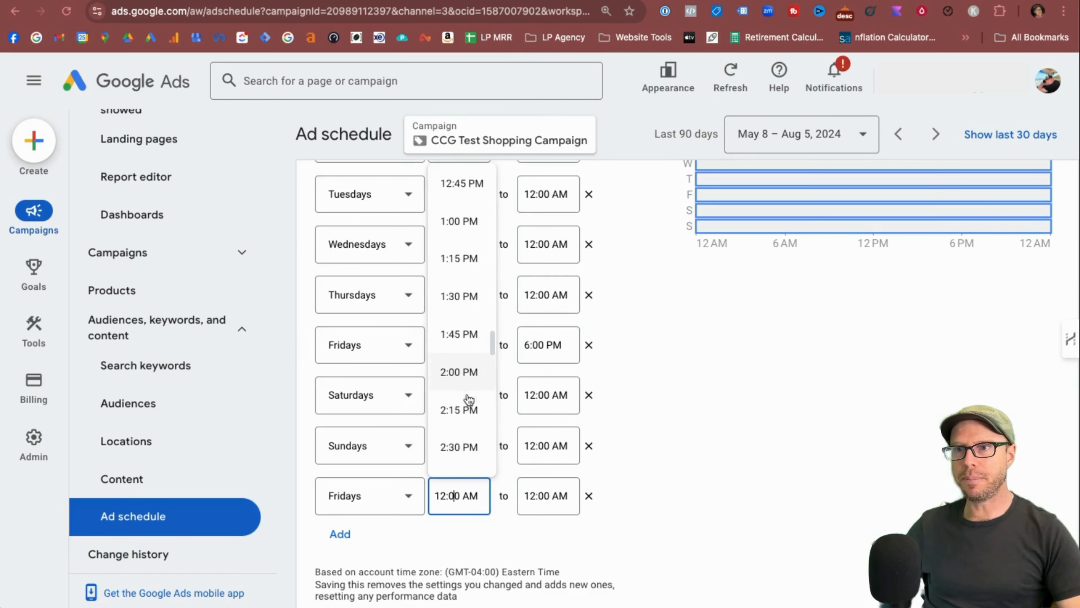
{"action": "scroll", "coordinate": [469, 400], "scroll_direction": "down", "scroll_amount": 6}
{"action": "left_click", "coordinate": [463, 409]}
{"action": "scroll", "coordinate": [410, 550], "scroll_direction": "down", "scroll_amount": 2}
{"action": "left_click", "coordinate": [333, 552]}
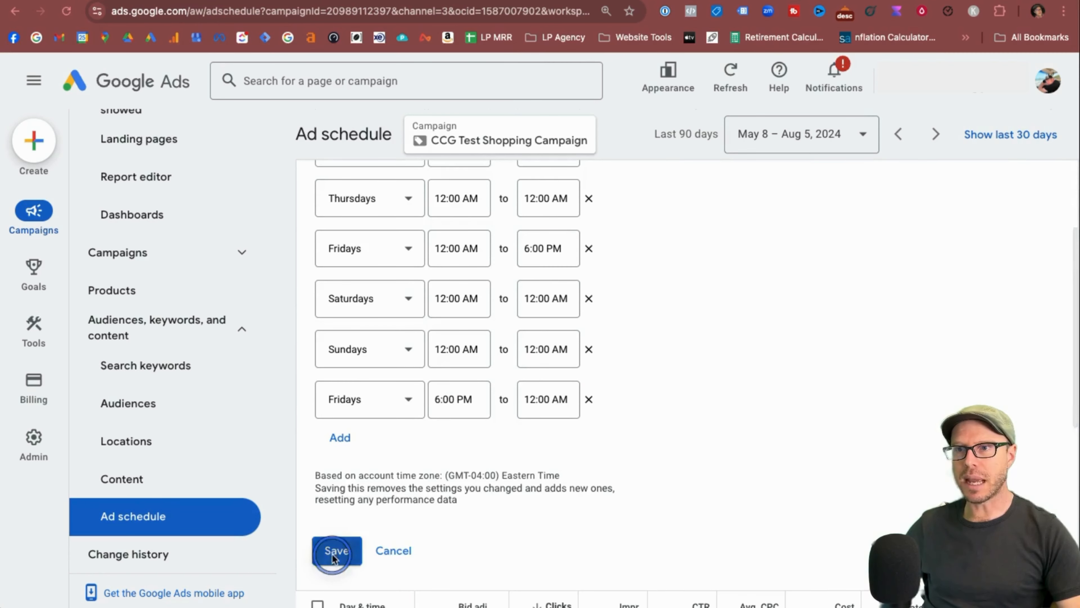
- Set a 50% decrease bid adjustment for Fridays, 6:00 PM to 12:00 AM, save it, and check that slot in the schedule chart
{"action": "scroll", "coordinate": [515, 415], "scroll_direction": "down", "scroll_amount": 5}
{"action": "scroll", "coordinate": [515, 412], "scroll_direction": "down", "scroll_amount": 2}
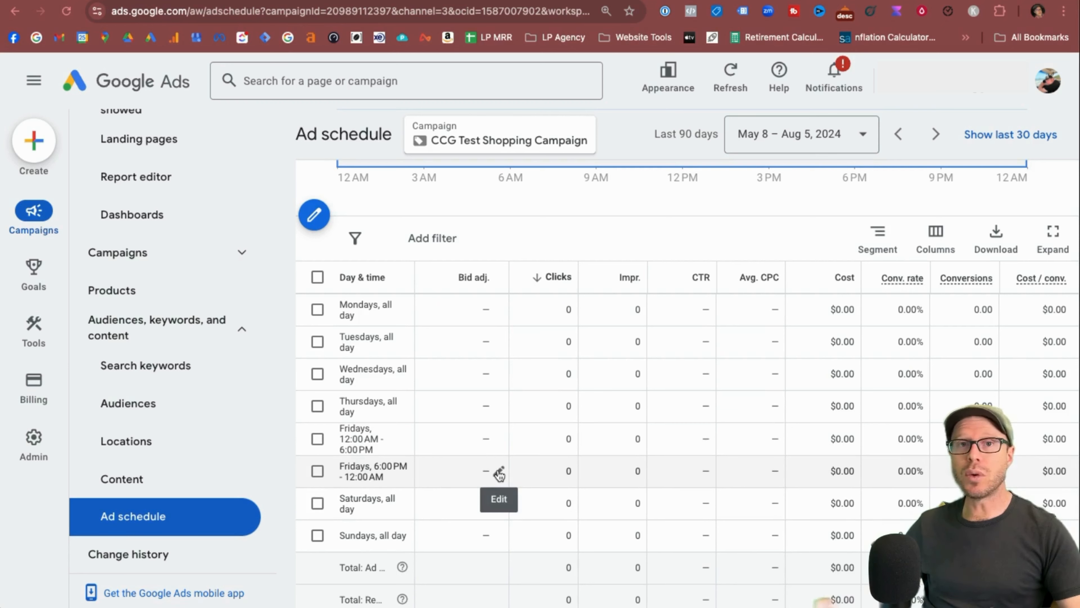
{"action": "left_click", "coordinate": [499, 472]}
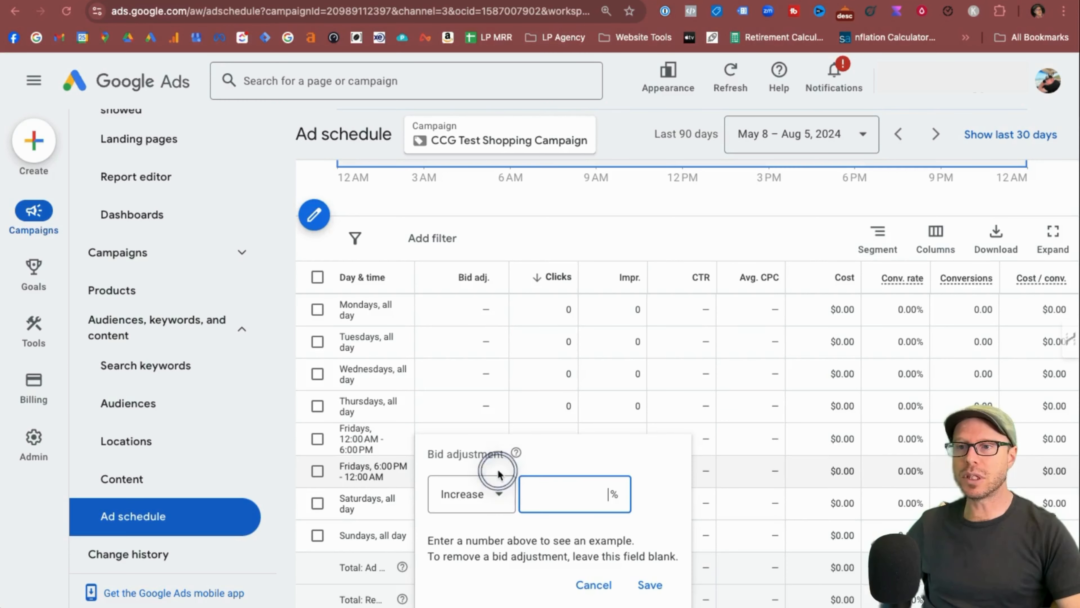
{"action": "left_click", "coordinate": [513, 502]}
{"action": "left_click", "coordinate": [490, 545]}
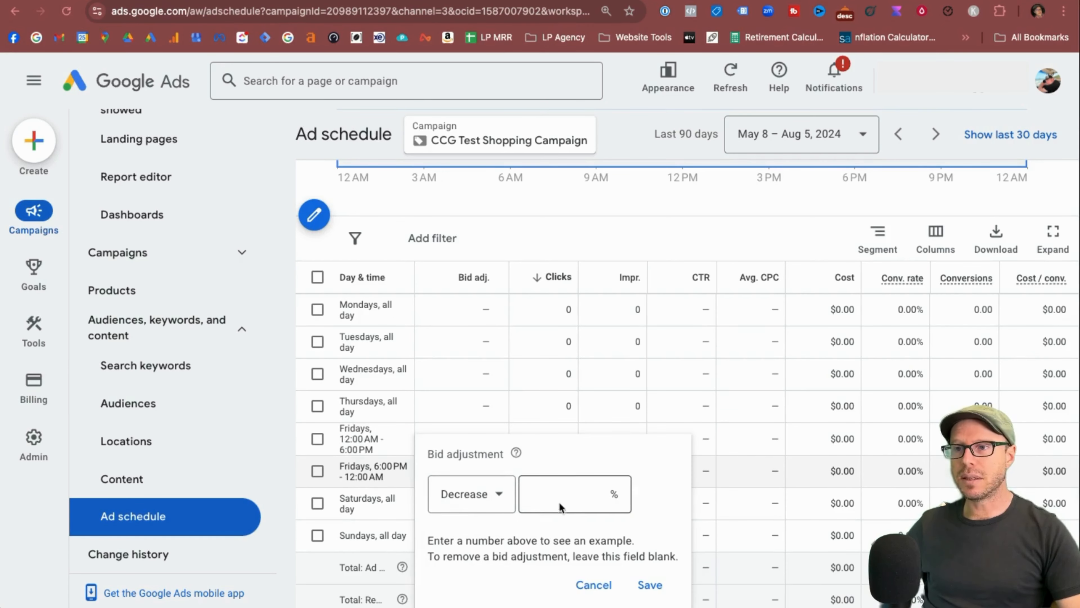
{"action": "type", "text": "50"}
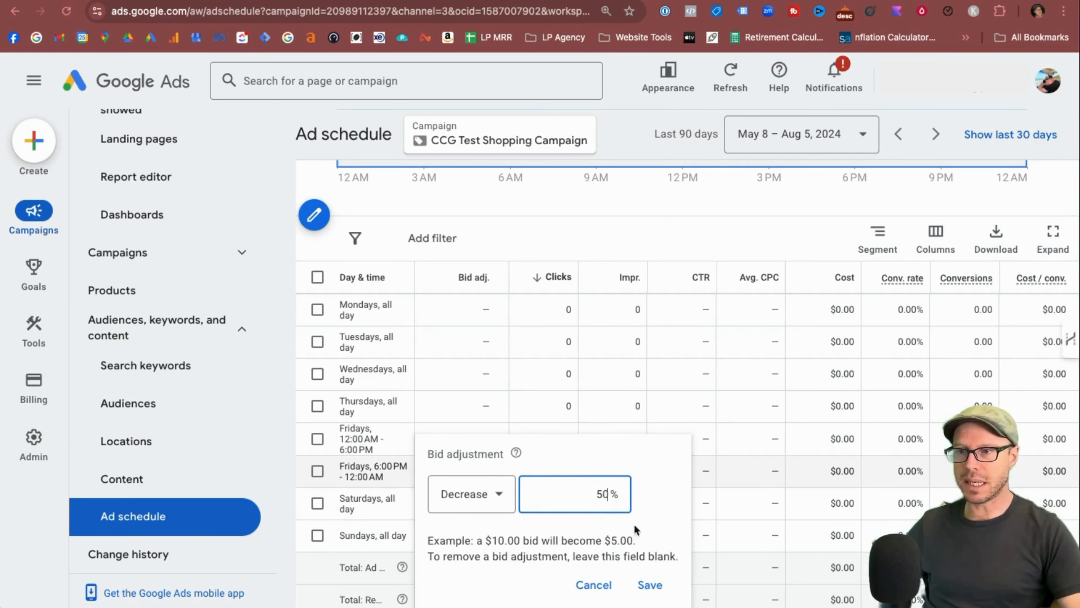
{"action": "left_click", "coordinate": [651, 585]}
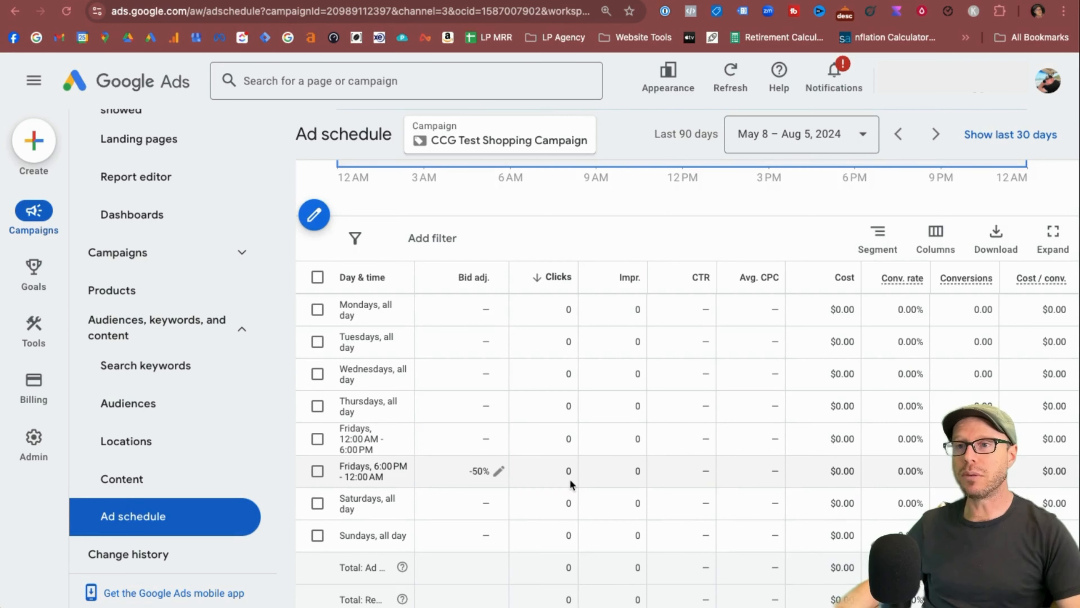
{"action": "scroll", "coordinate": [570, 480], "scroll_direction": "up", "scroll_amount": 7}
{"action": "mouse_move", "coordinate": [920, 410]}
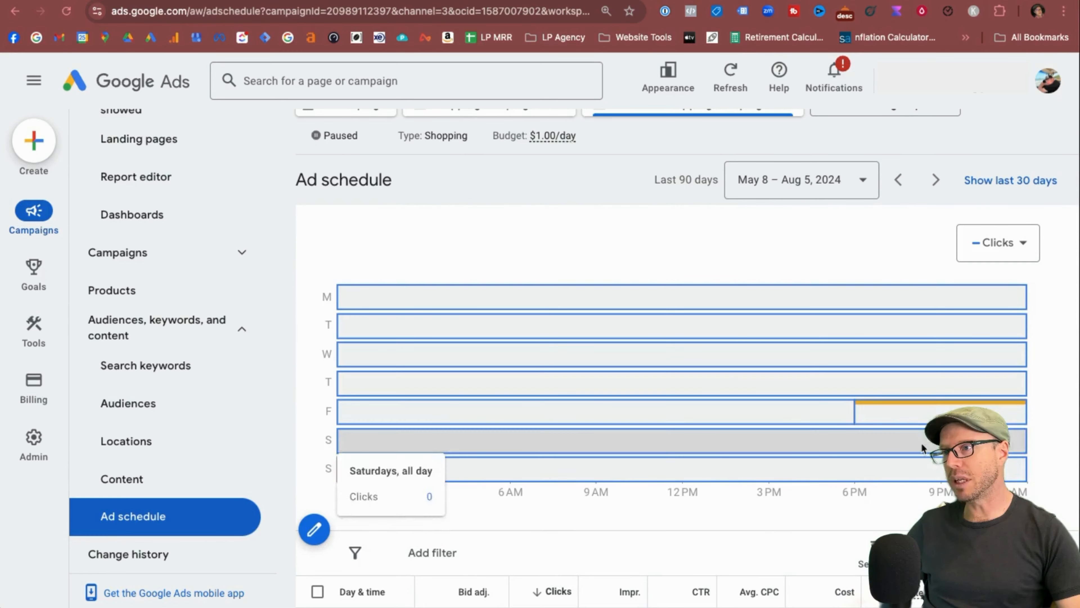
- Set a 25% increase bid adjustment for Fridays, 12:00 AM to 6:00 PM, save it, and check the schedule chart
{"action": "scroll", "coordinate": [590, 520], "scroll_direction": "down", "scroll_amount": 10}
{"action": "scroll", "coordinate": [590, 511], "scroll_direction": "up", "scroll_amount": 3}
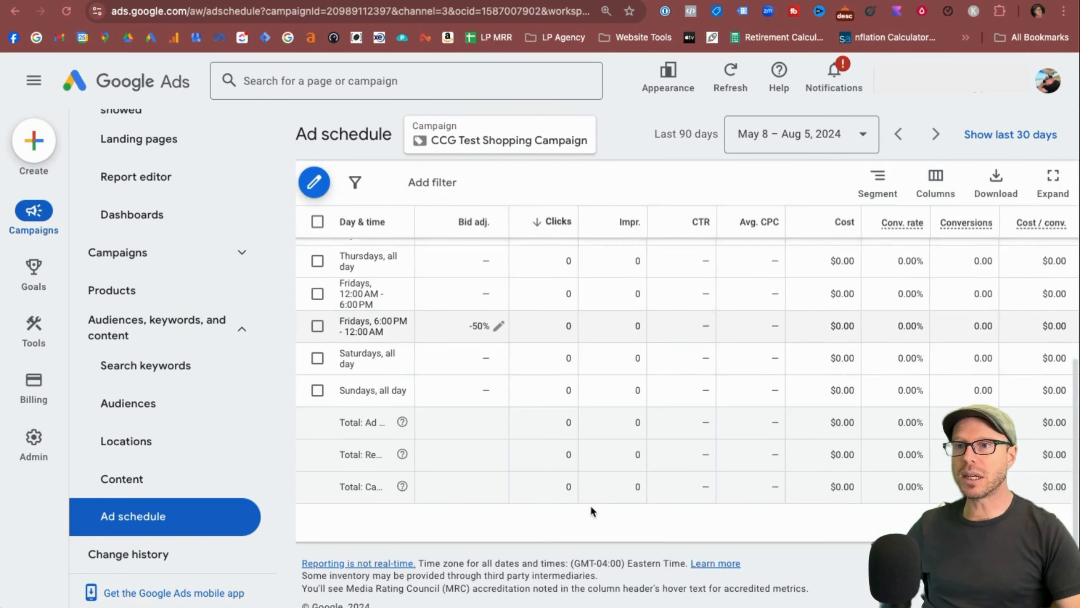
{"action": "left_click", "coordinate": [495, 391]}
{"action": "left_click", "coordinate": [575, 437]}
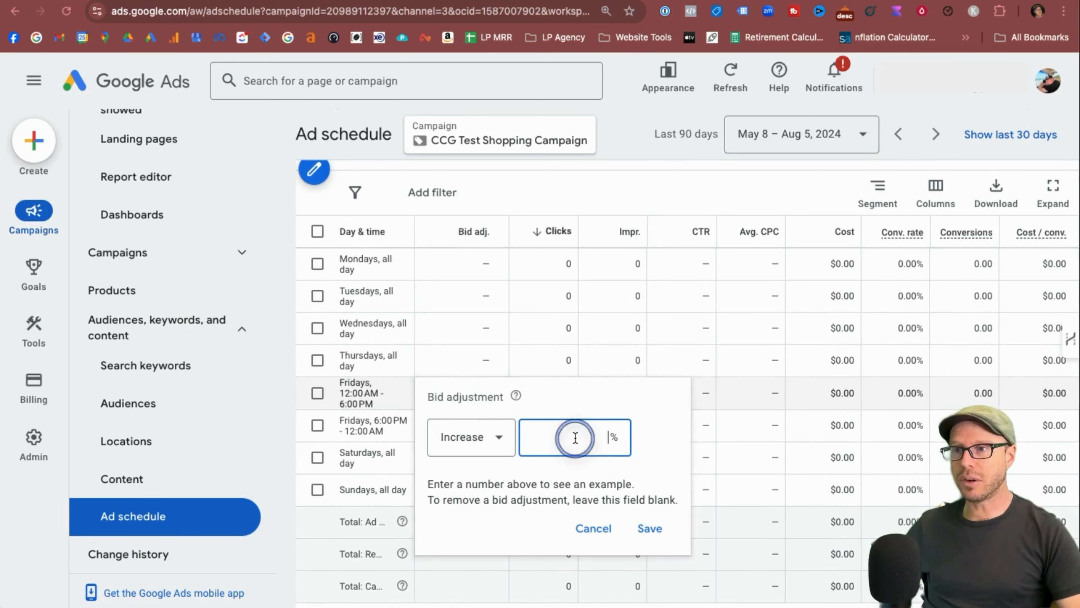
{"action": "type", "text": "25"}
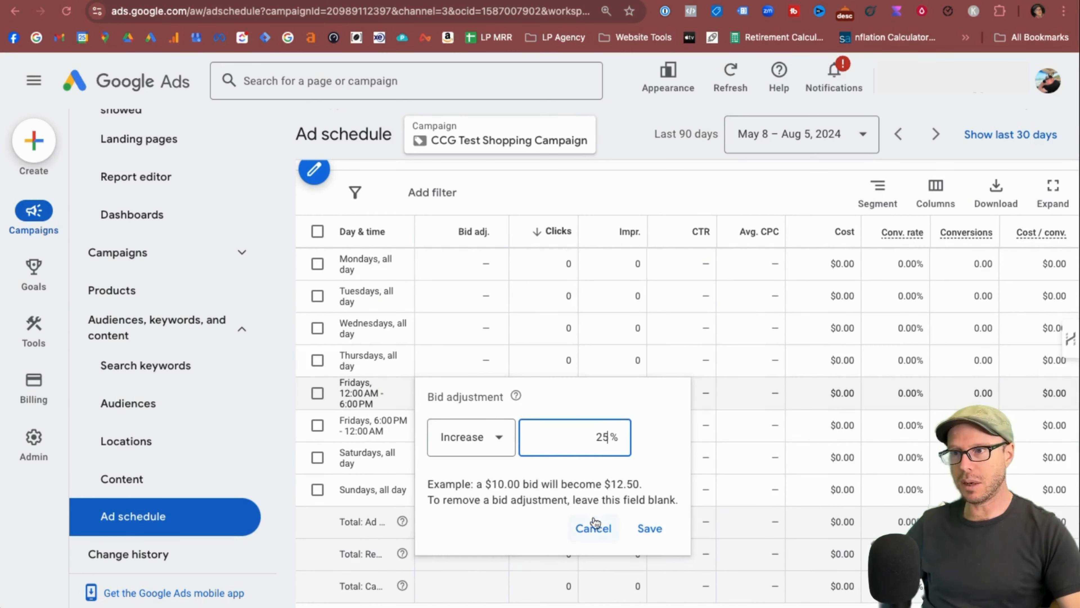
{"action": "left_click", "coordinate": [649, 528]}
{"action": "scroll", "coordinate": [767, 490], "scroll_direction": "up", "scroll_amount": 8}
{"action": "mouse_move", "coordinate": [720, 415]}
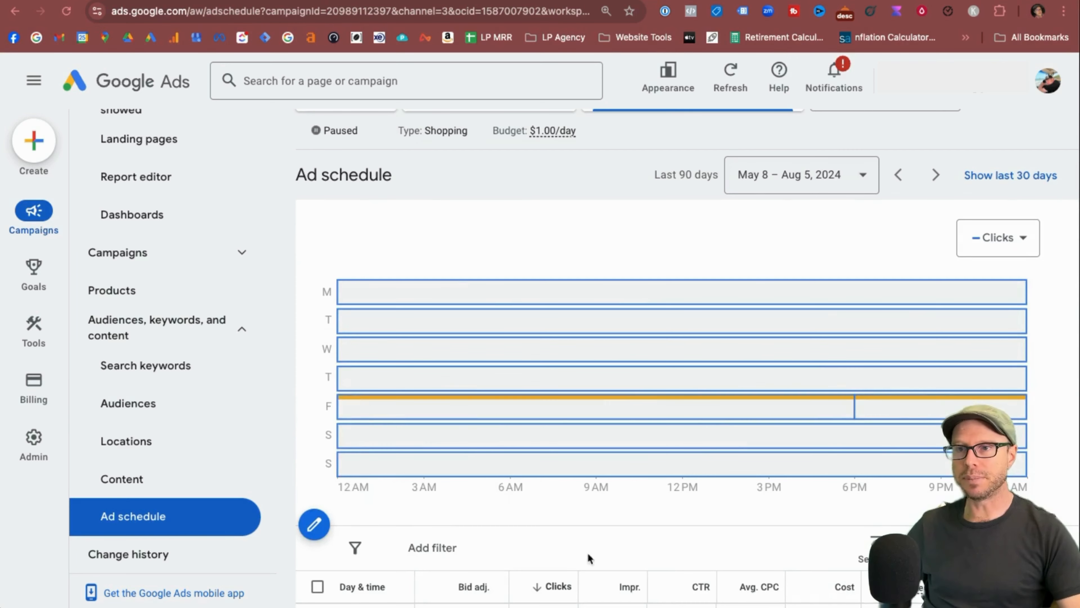
- Remove the Saturdays and Sundays all-day entries from the ad schedule and check the weekend rows in the chart
{"action": "scroll", "coordinate": [561, 521], "scroll_direction": "down", "scroll_amount": 7}
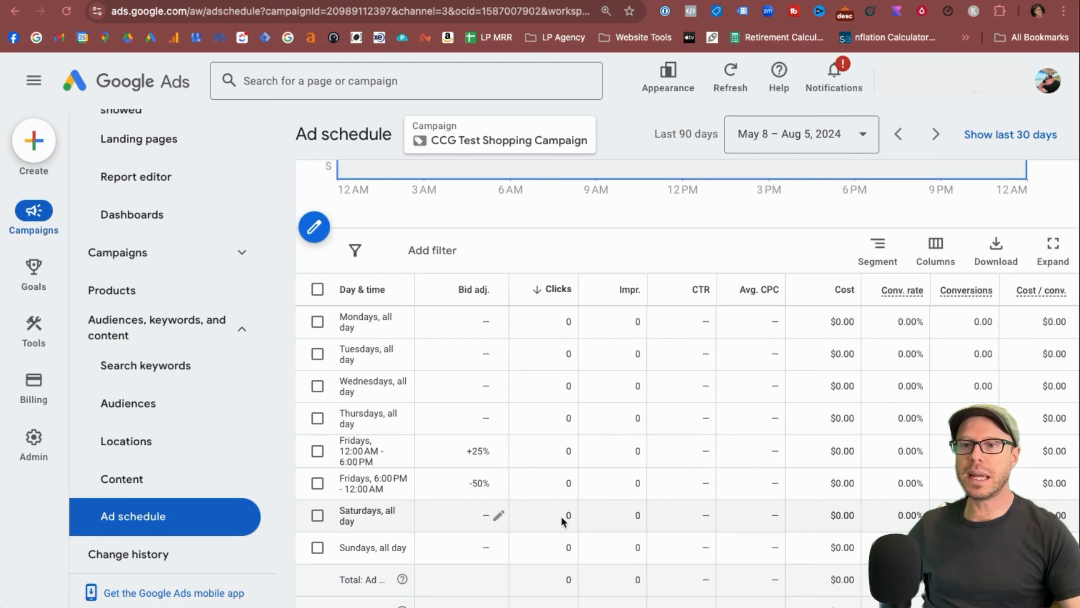
{"action": "left_click", "coordinate": [318, 516]}
{"action": "left_click", "coordinate": [318, 547]}
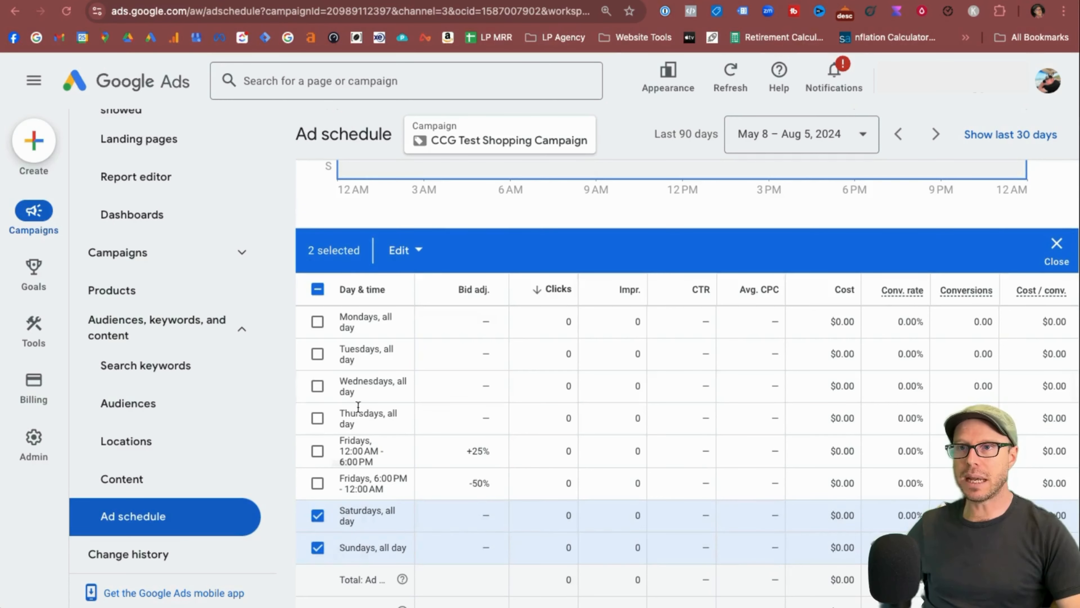
{"action": "left_click", "coordinate": [416, 260]}
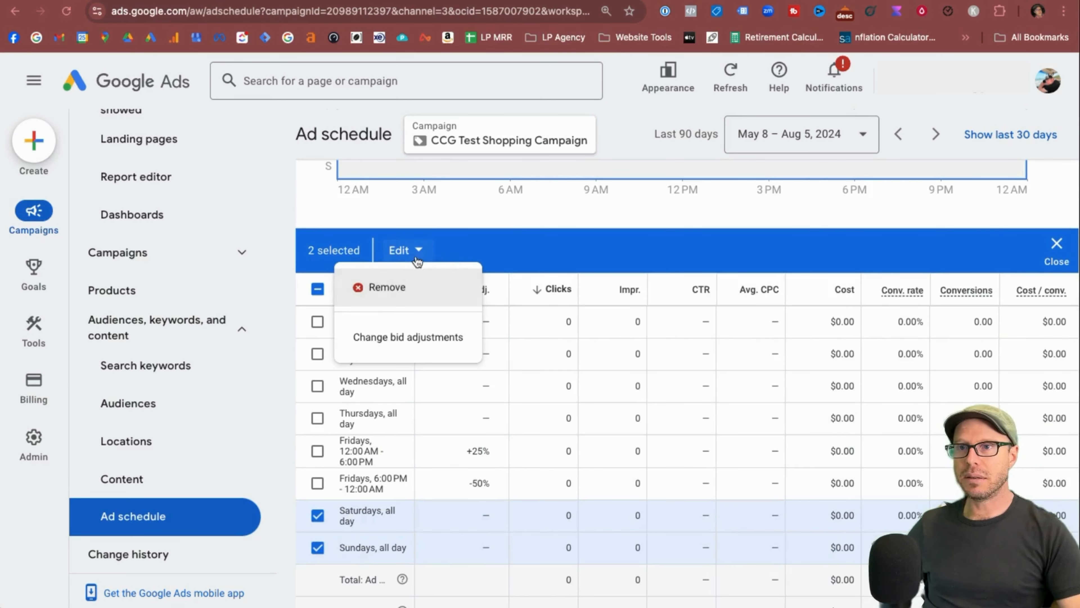
{"action": "left_click", "coordinate": [388, 288]}
{"action": "left_click", "coordinate": [680, 372]}
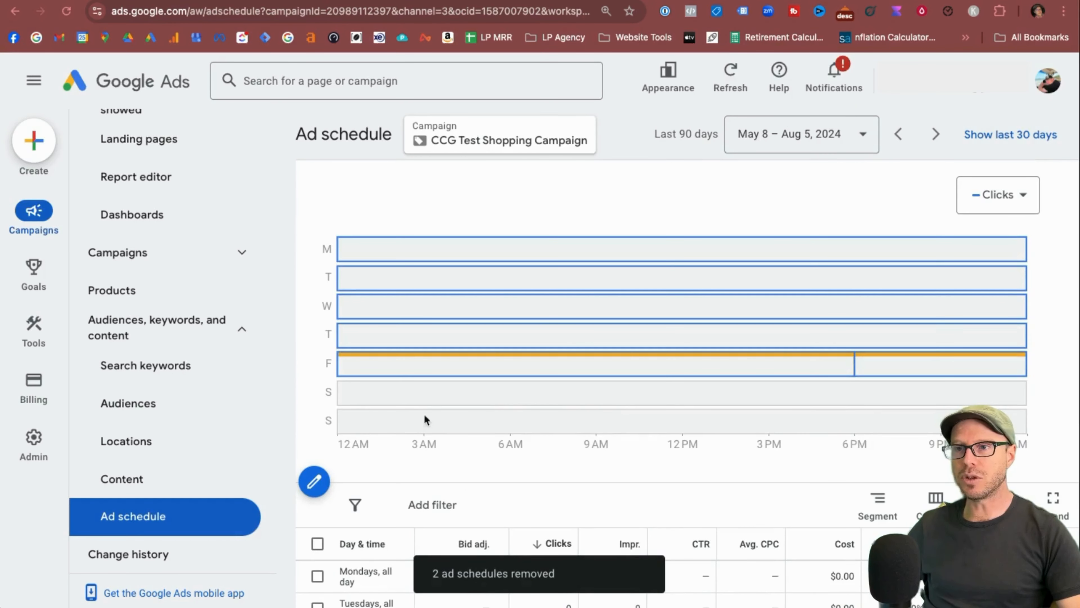
{"action": "scroll", "coordinate": [515, 407], "scroll_direction": "up", "scroll_amount": 1}
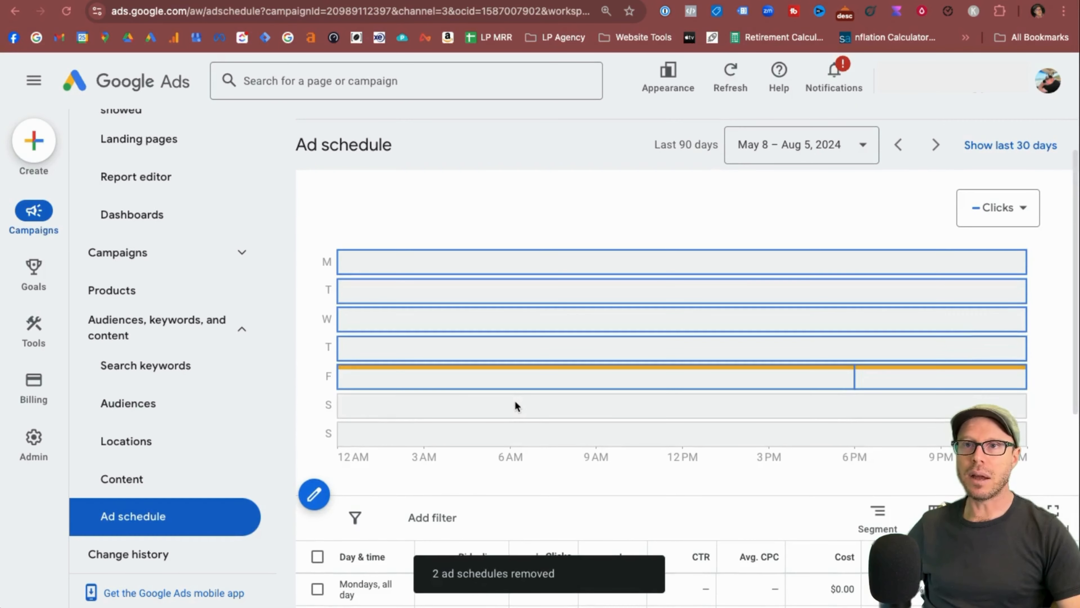
{"action": "scroll", "coordinate": [515, 406], "scroll_direction": "down", "scroll_amount": 1}
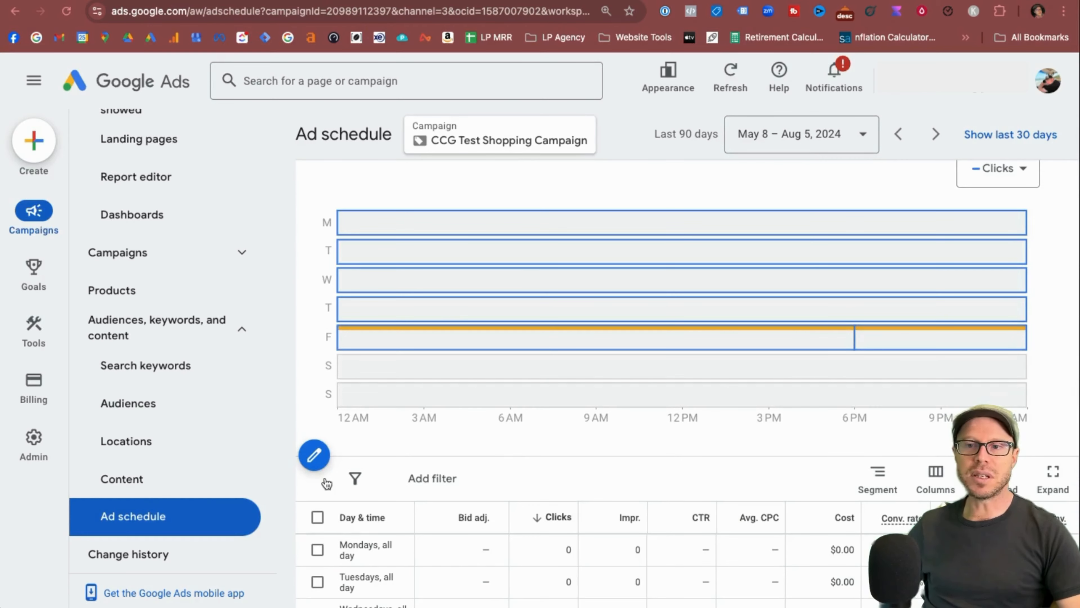